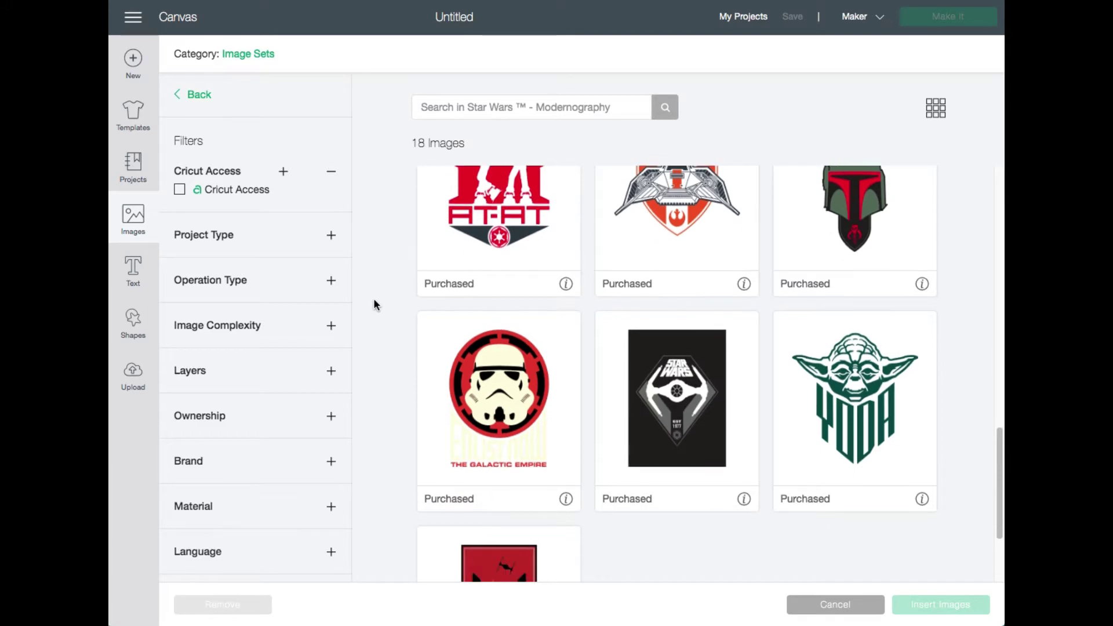
Step: Look through the images in the Star Wars Modernography set
scroll(377, 316, up, 4)
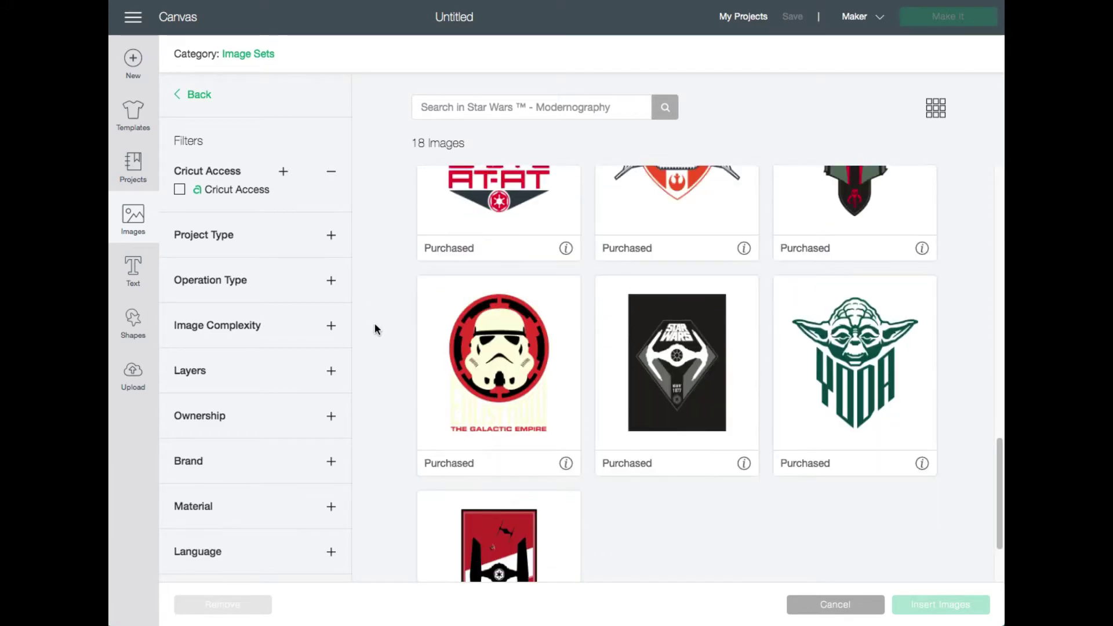
scroll(972, 322, up, 1)
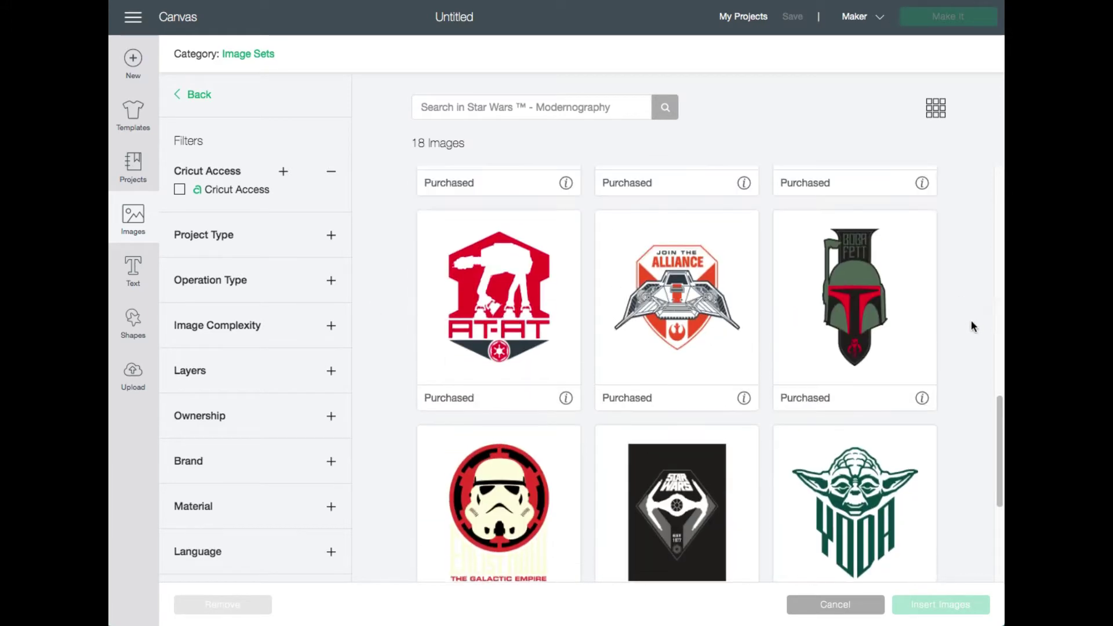
scroll(965, 342, up, 2)
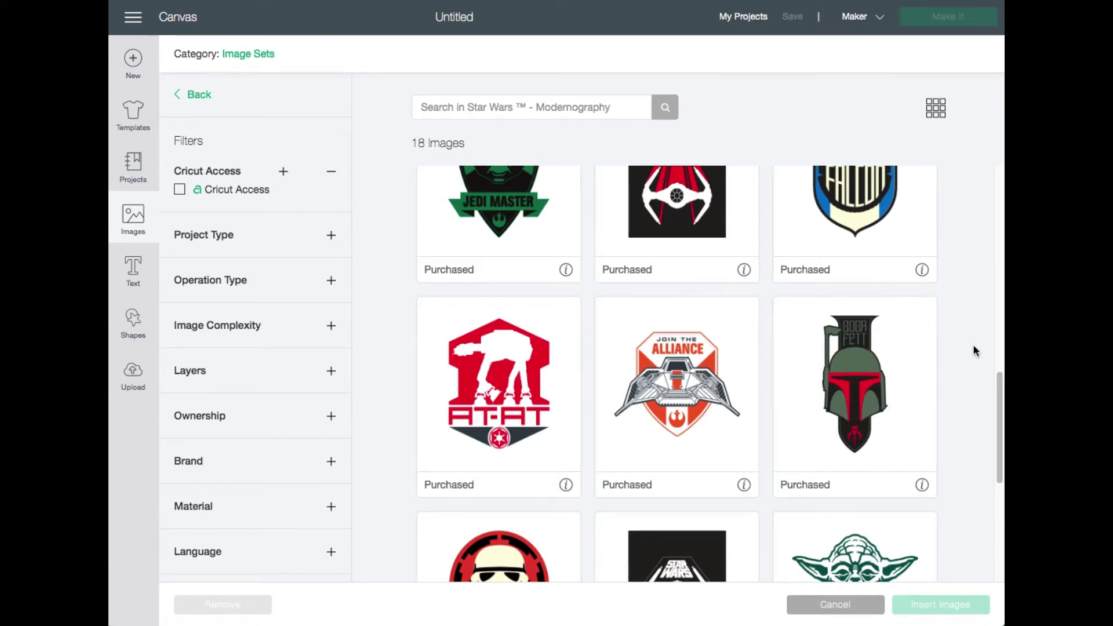
scroll(968, 388, up, 4)
scroll(966, 387, up, 2)
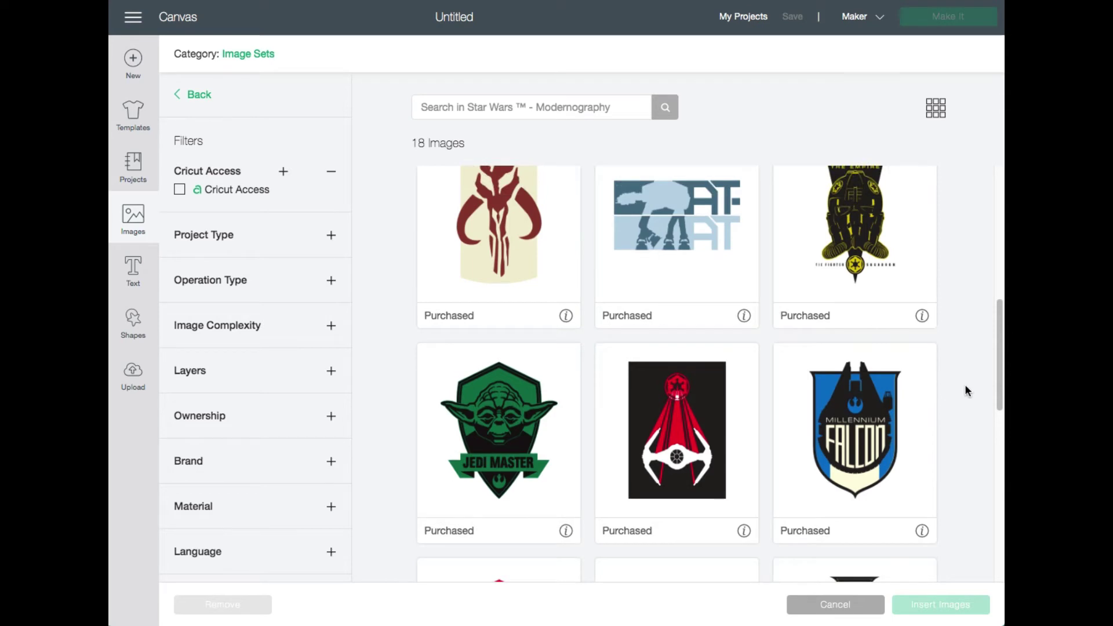
scroll(965, 386, up, 3)
scroll(962, 389, up, 7)
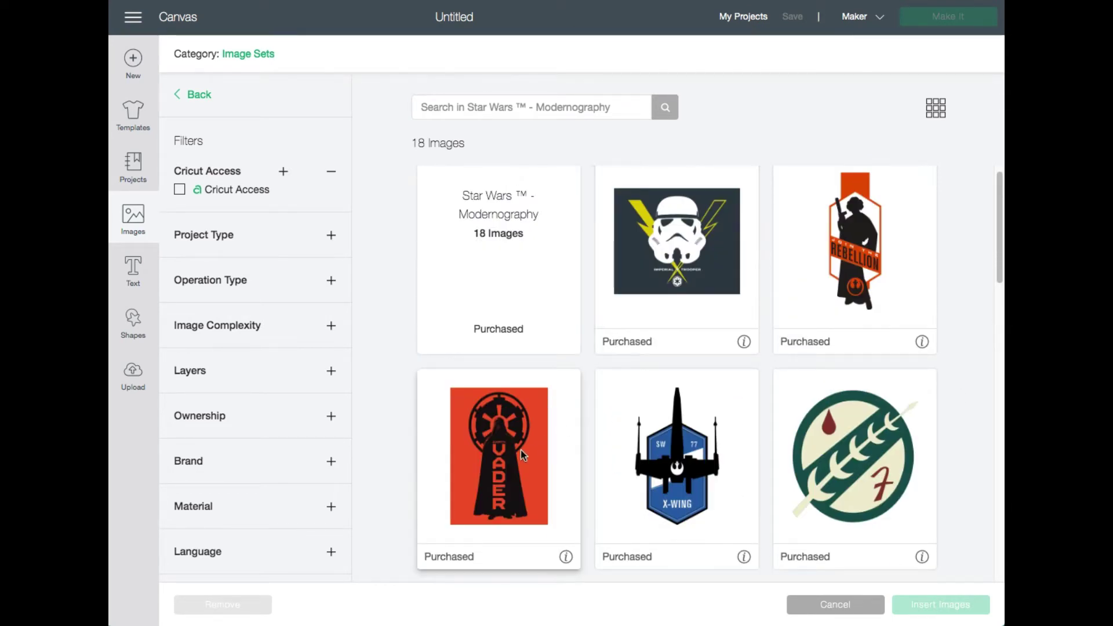
Step: Insert the Darth Vader, Join The Rebellion, Imperial Trooper, Fighter Squadron and Jedi Master images from the set onto the canvas
click(522, 450)
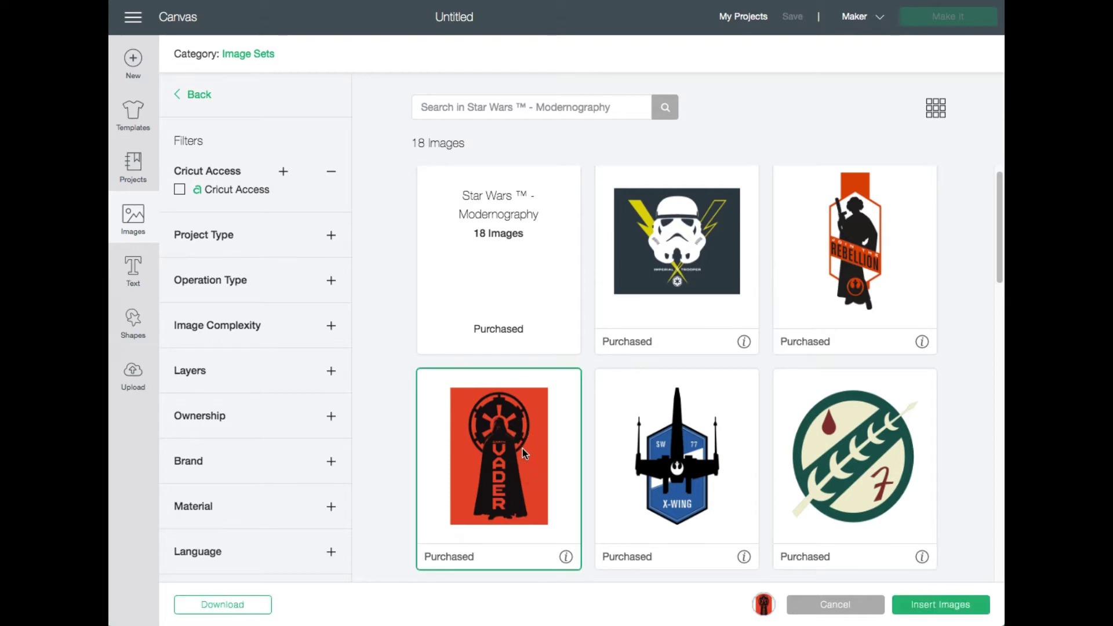
click(857, 275)
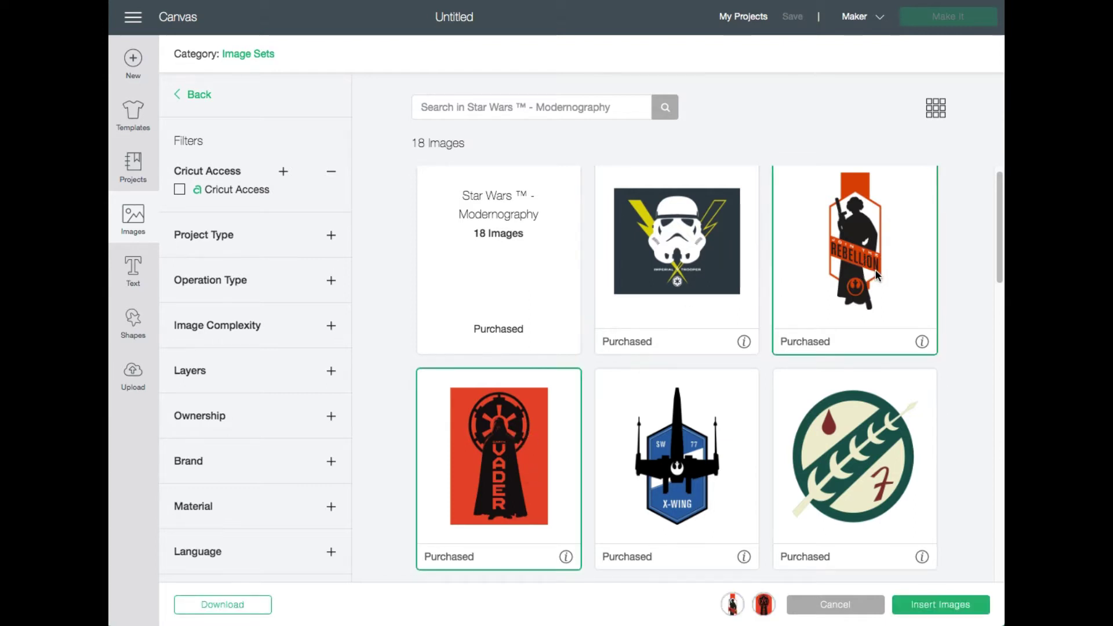
click(693, 282)
scroll(704, 330, down, 5)
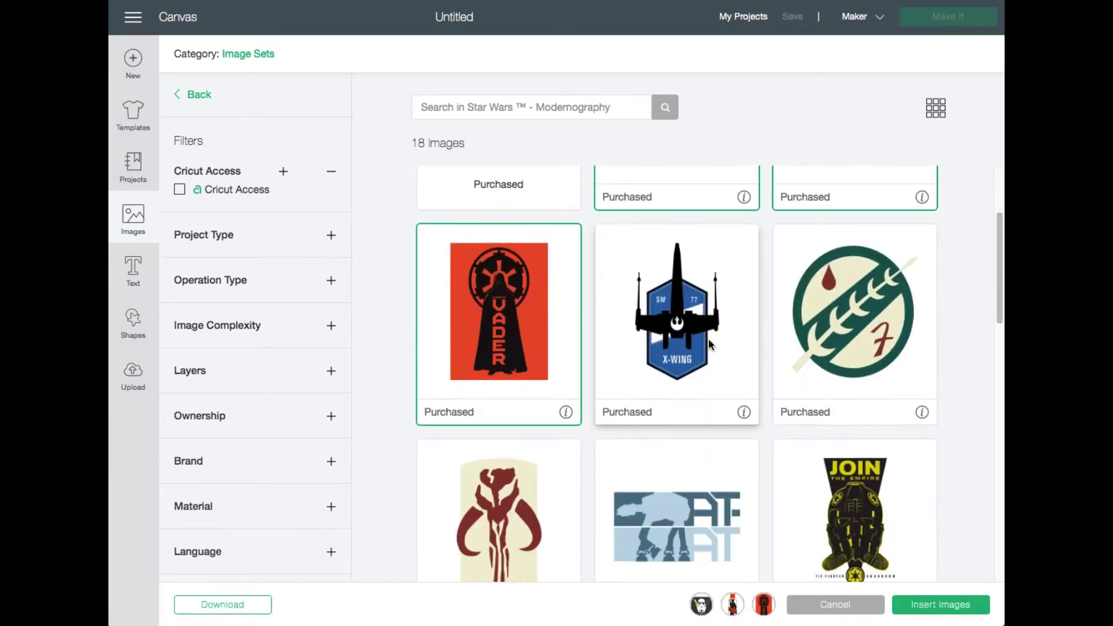
click(814, 372)
scroll(735, 419, down, 4)
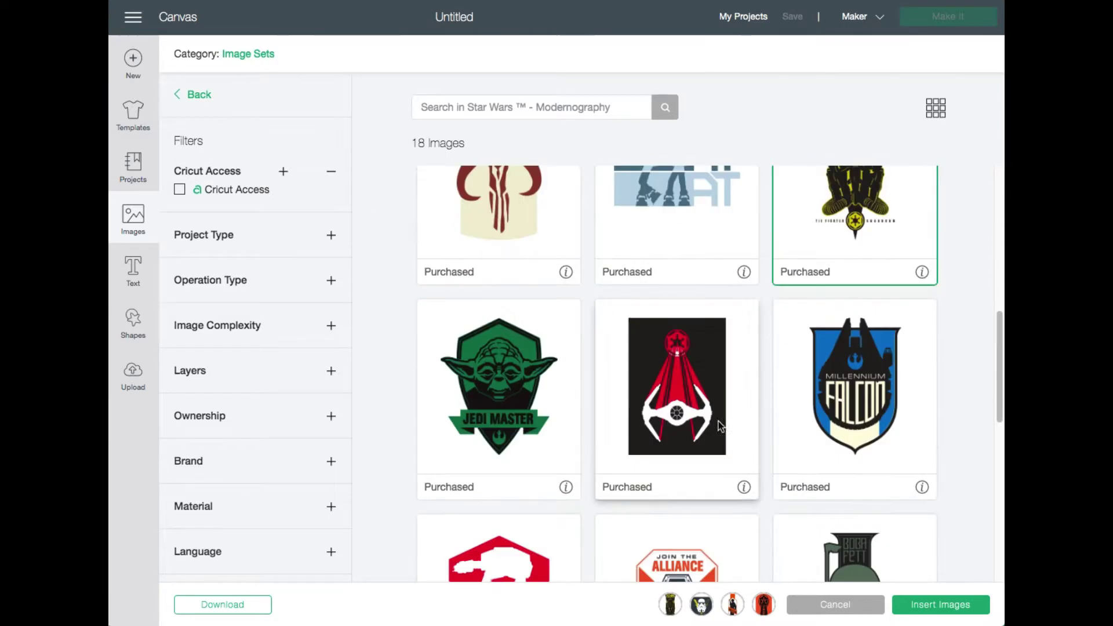
click(511, 412)
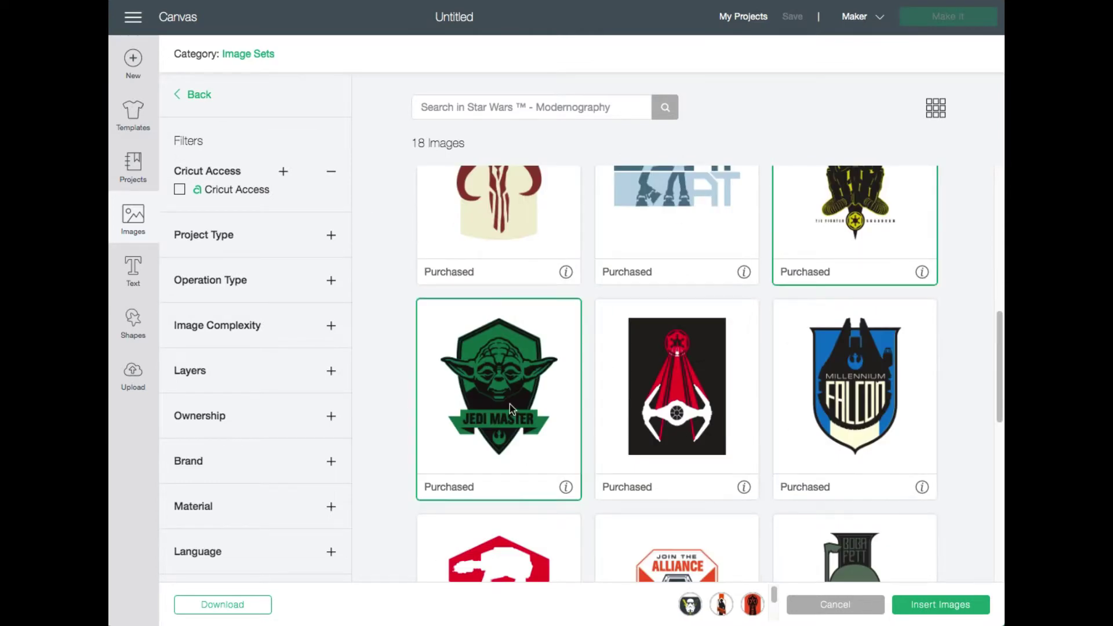
click(929, 609)
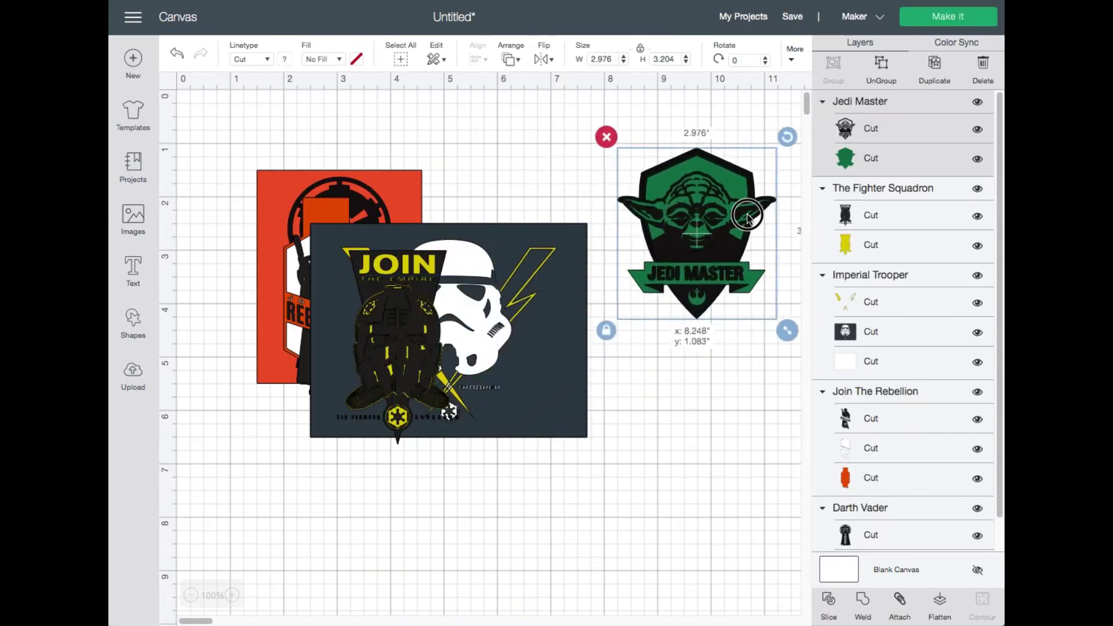
Step: Spread the overlapping Fighter Squadron, Imperial Trooper and Join The Rebellion images apart on the canvas
drag(390, 377, 706, 469)
drag(455, 385, 470, 546)
drag(362, 286, 608, 293)
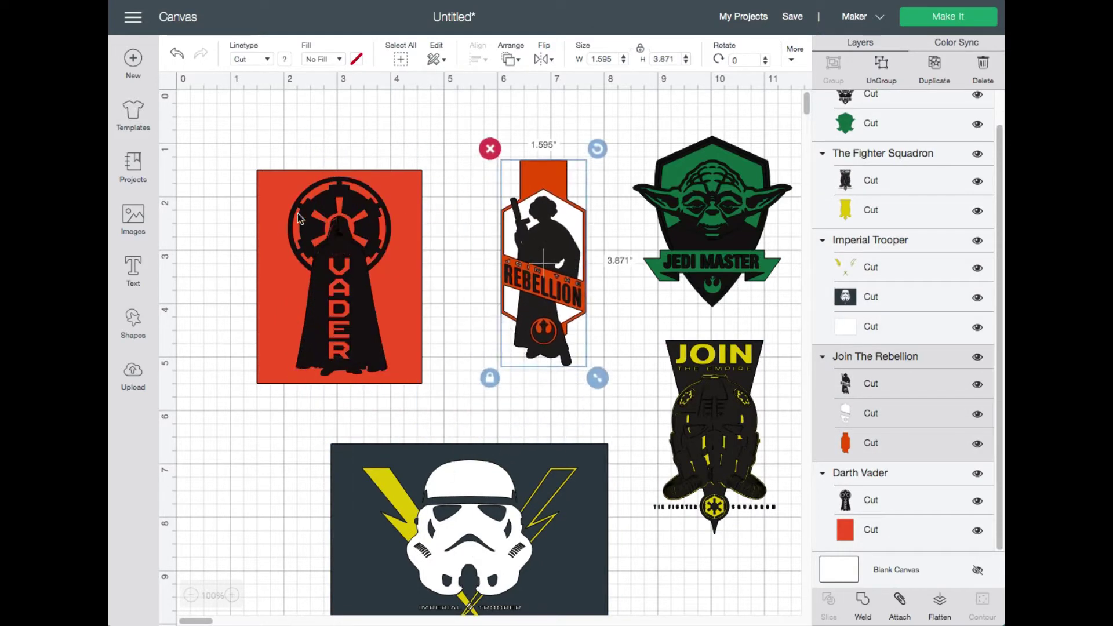
Step: Move the Imperial Trooper, Join The Rebellion, Fighter Squadron and Jedi Master images down the canvas to clear space around Darth Vader
click(404, 350)
drag(452, 463, 545, 572)
drag(570, 249, 636, 619)
drag(714, 429, 750, 591)
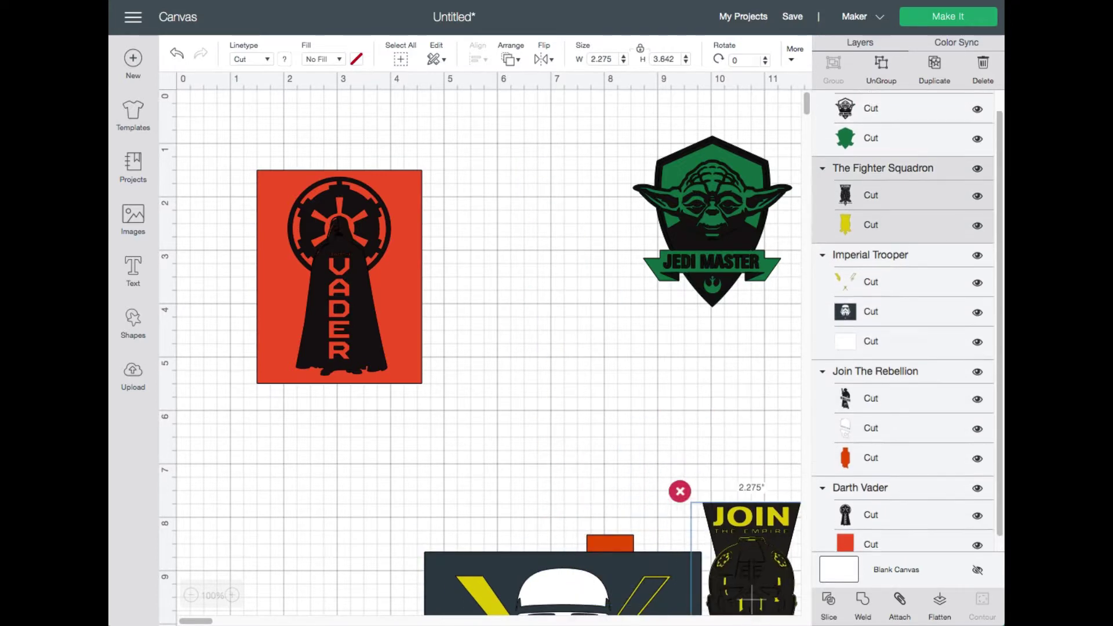
drag(710, 234, 724, 612)
Step: Enlarge the Darth Vader image to about 5.8 by 7.5 inches and reposition it in the upper part of the canvas
click(417, 310)
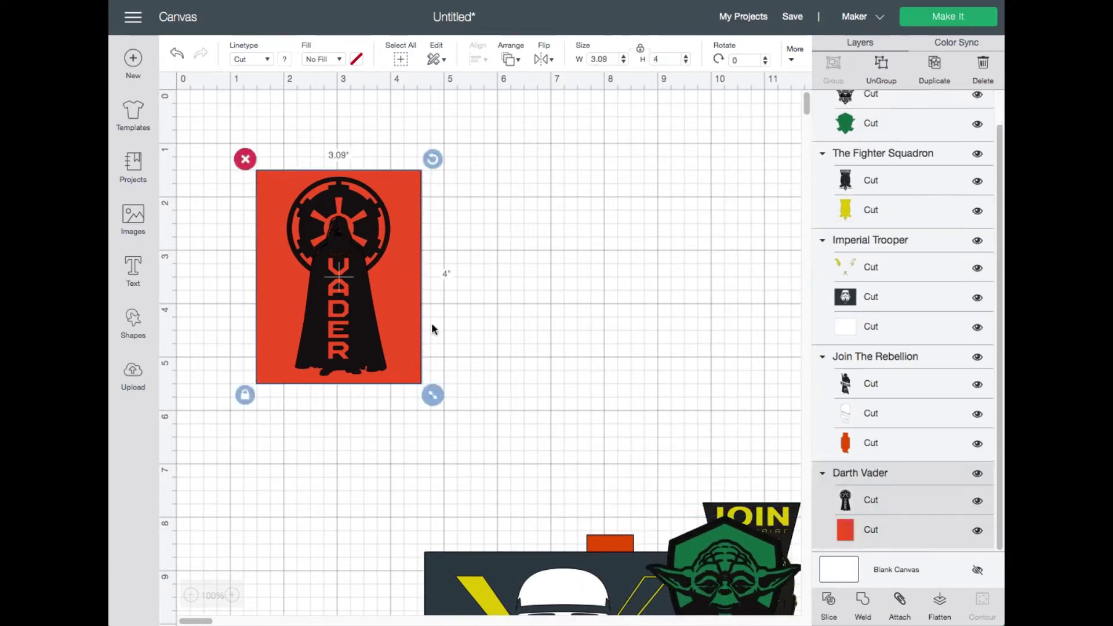
drag(432, 395, 670, 526)
drag(472, 359, 440, 321)
drag(521, 478, 549, 522)
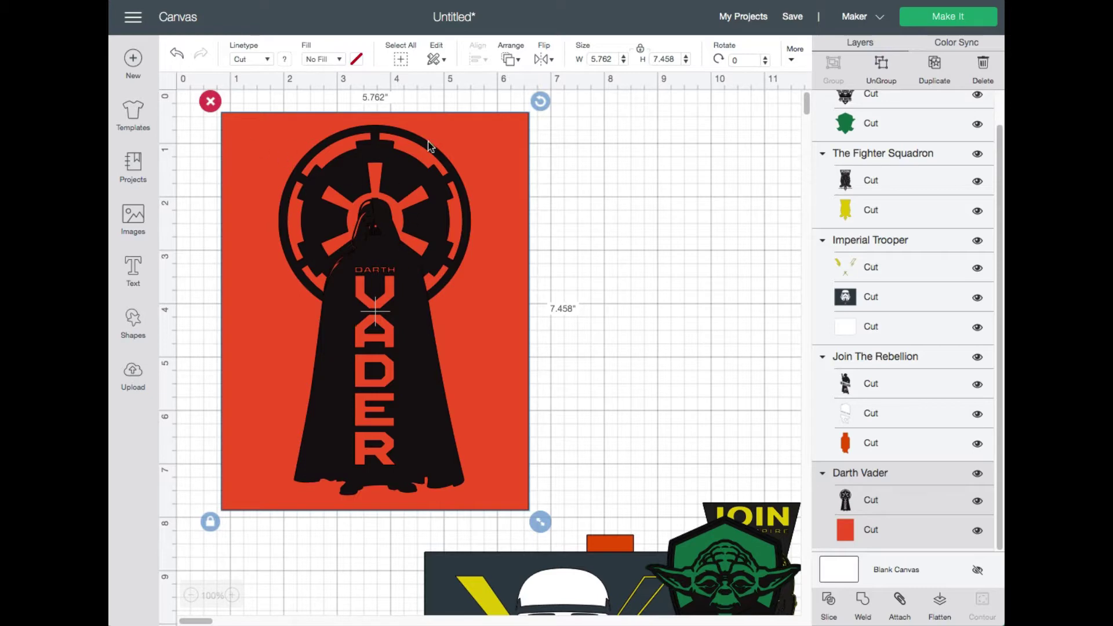
Step: Place the Jedi Master image beside Darth Vader and enlarge it to about 4.7 by 5.1 inches
drag(748, 544, 678, 176)
drag(756, 346, 828, 430)
drag(708, 311, 672, 289)
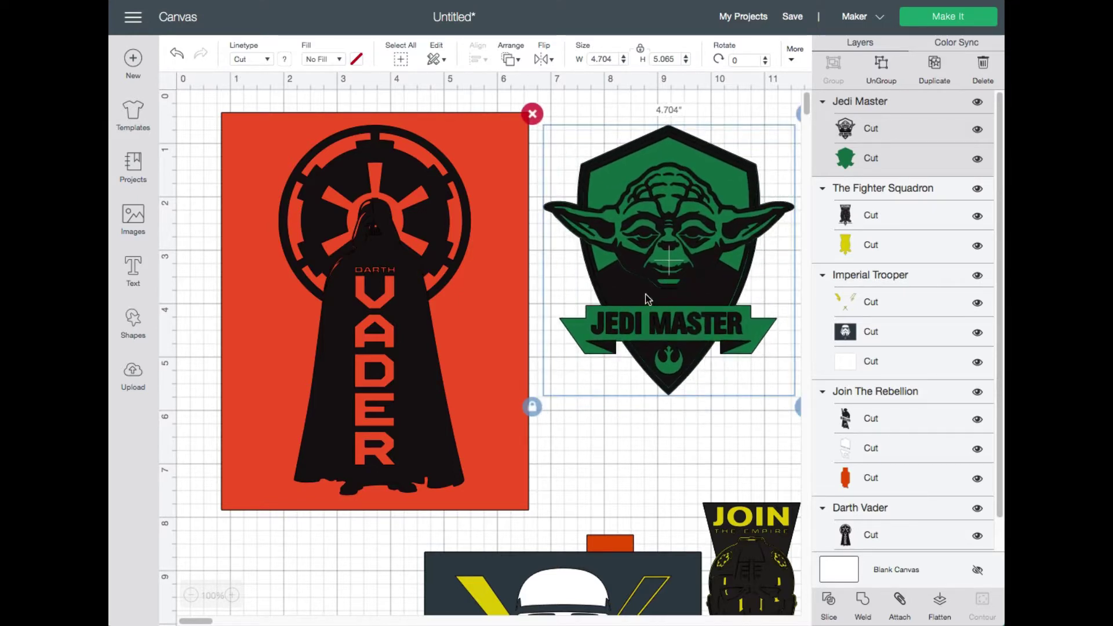
Step: Move the Imperial Trooper image below Darth Vader and enlarge it to about 6.9 by 5.3 inches
scroll(655, 293, down, 2)
scroll(653, 288, down, 10)
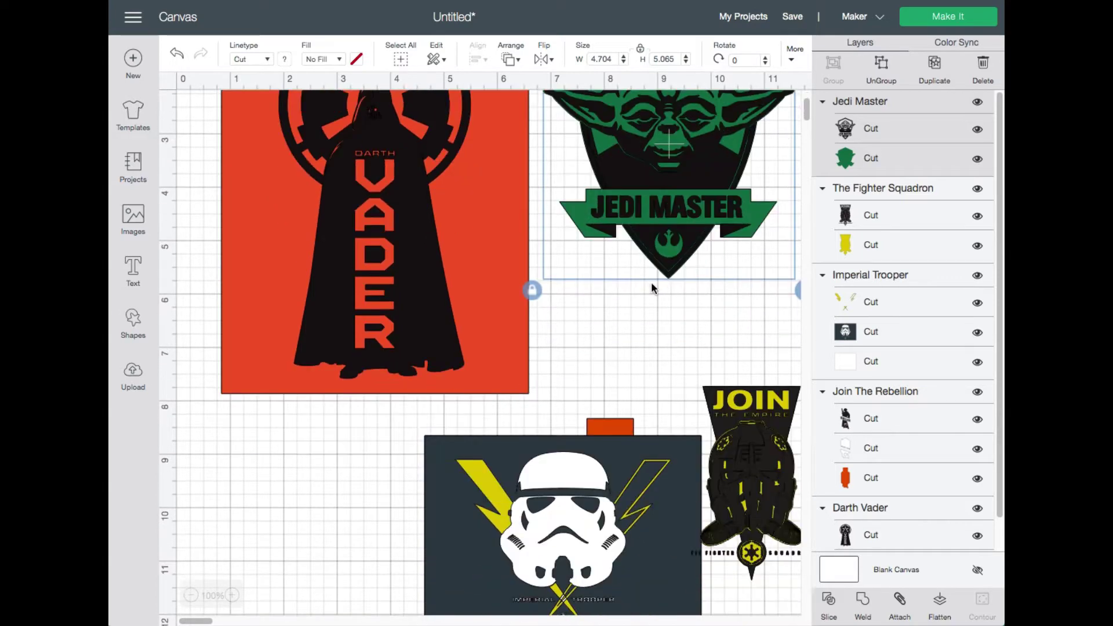
drag(553, 379, 353, 377)
drag(512, 520, 617, 611)
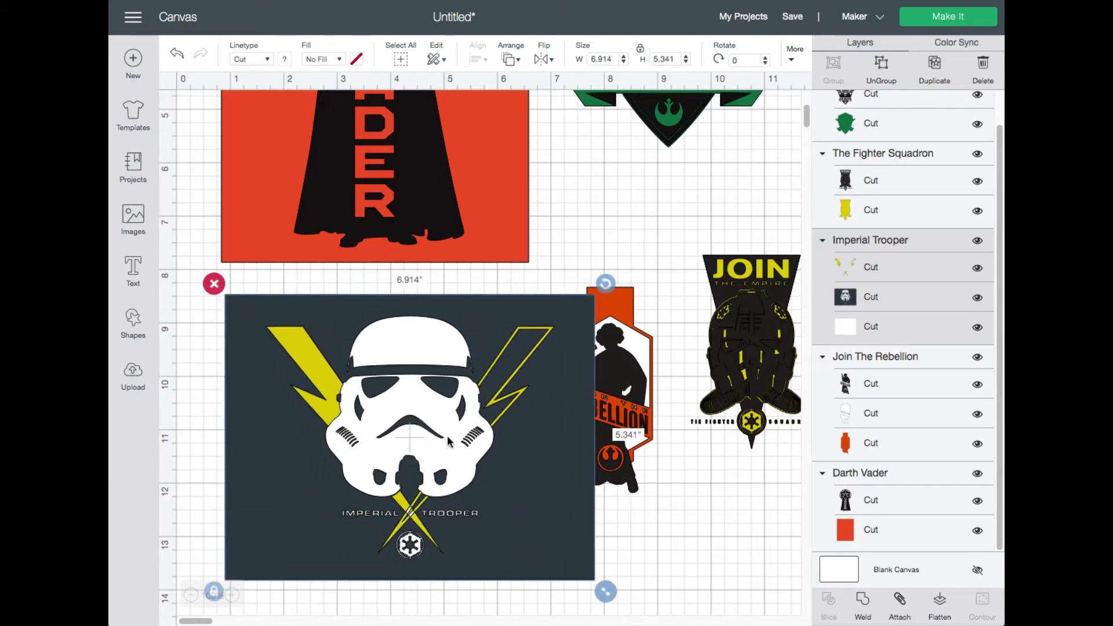
click(978, 269)
click(978, 297)
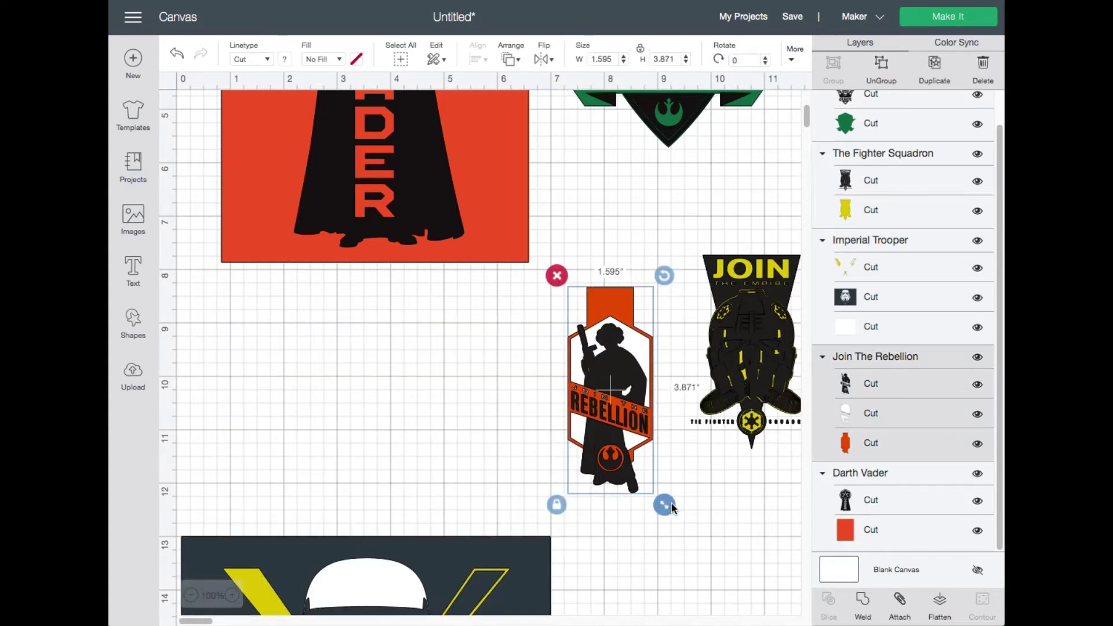
Step: Enlarge the Join The Rebellion image to about 3.0 by 7.2 inches and the Fighter Squadron image to about 3.7 by 5.9 inches
drag(663, 504, 620, 401)
drag(667, 486, 753, 556)
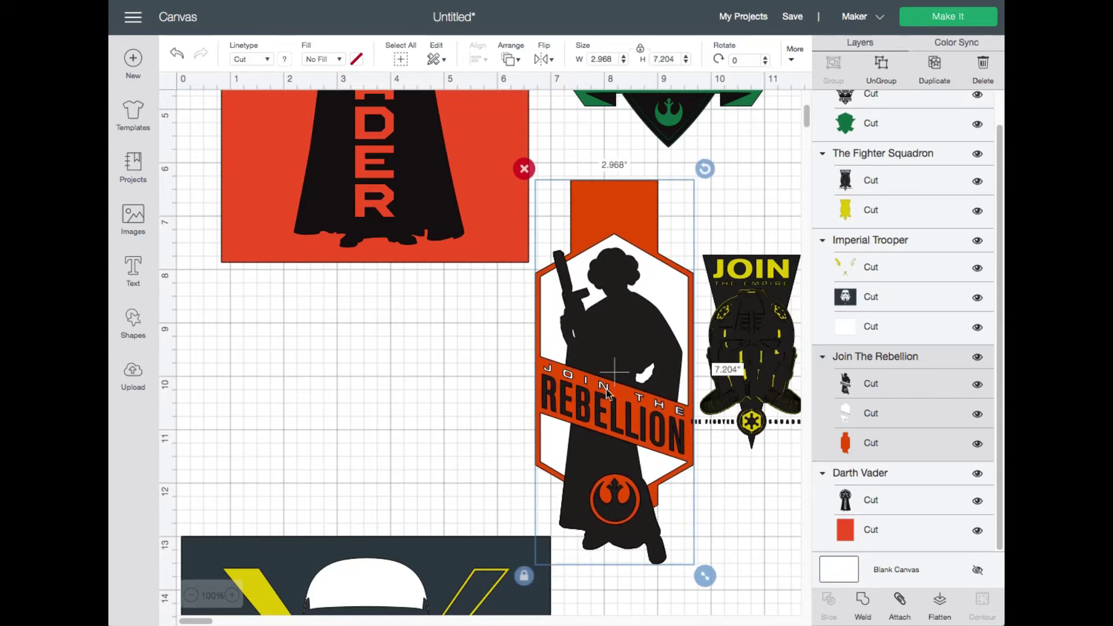
drag(759, 342, 385, 379)
drag(457, 499, 646, 617)
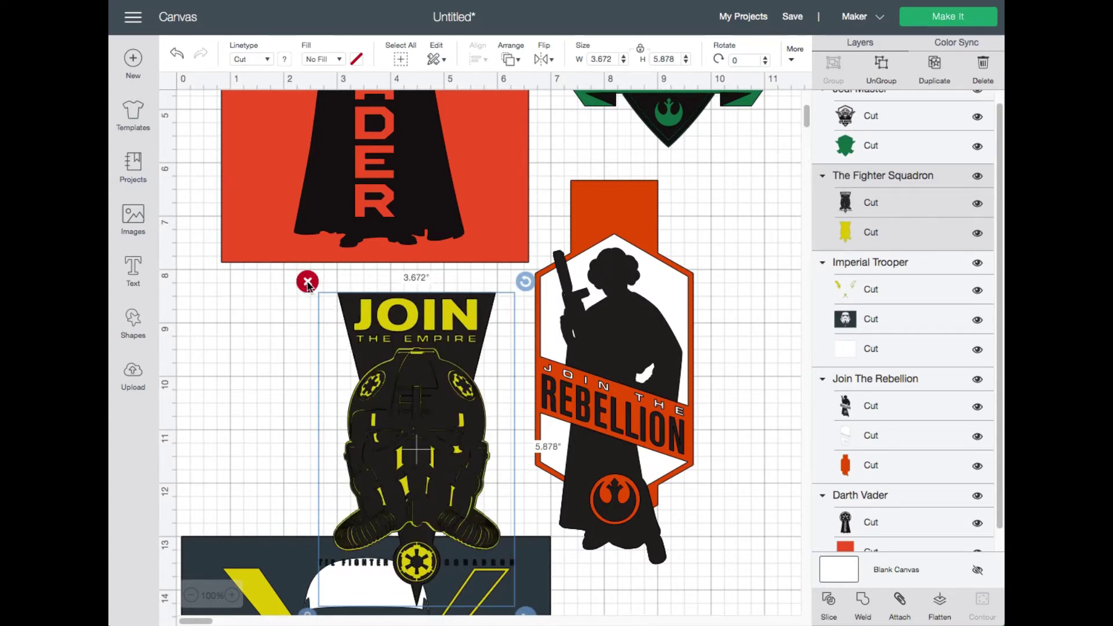
Step: Delete the Fighter Squadron, Join The Rebellion and Imperial Trooper images from the canvas
key(Delete)
click(576, 268)
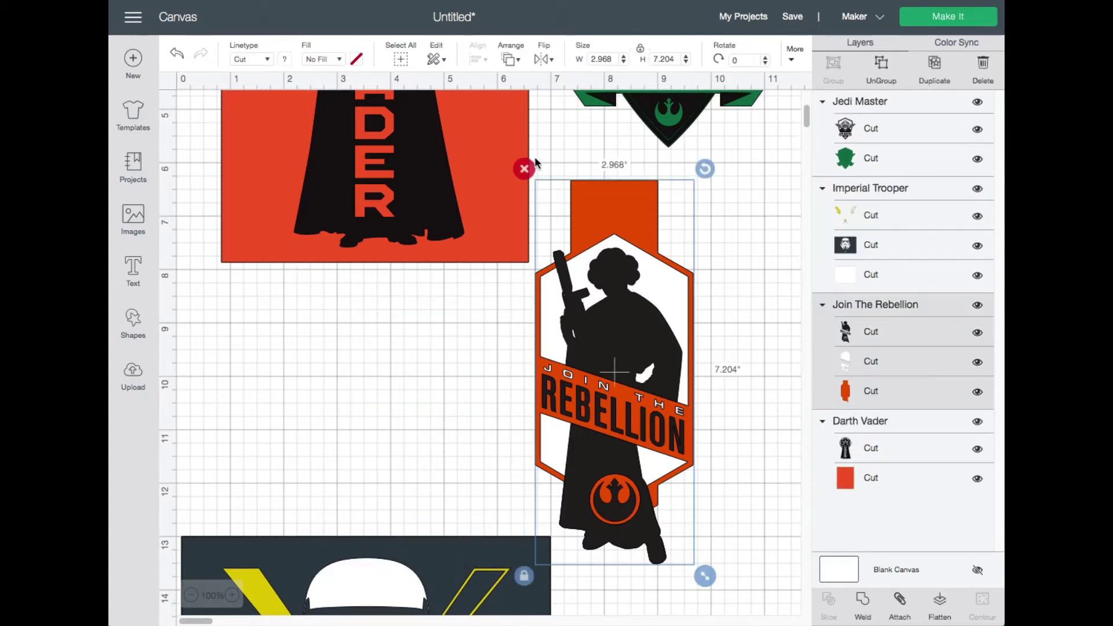
click(521, 169)
drag(424, 580, 598, 365)
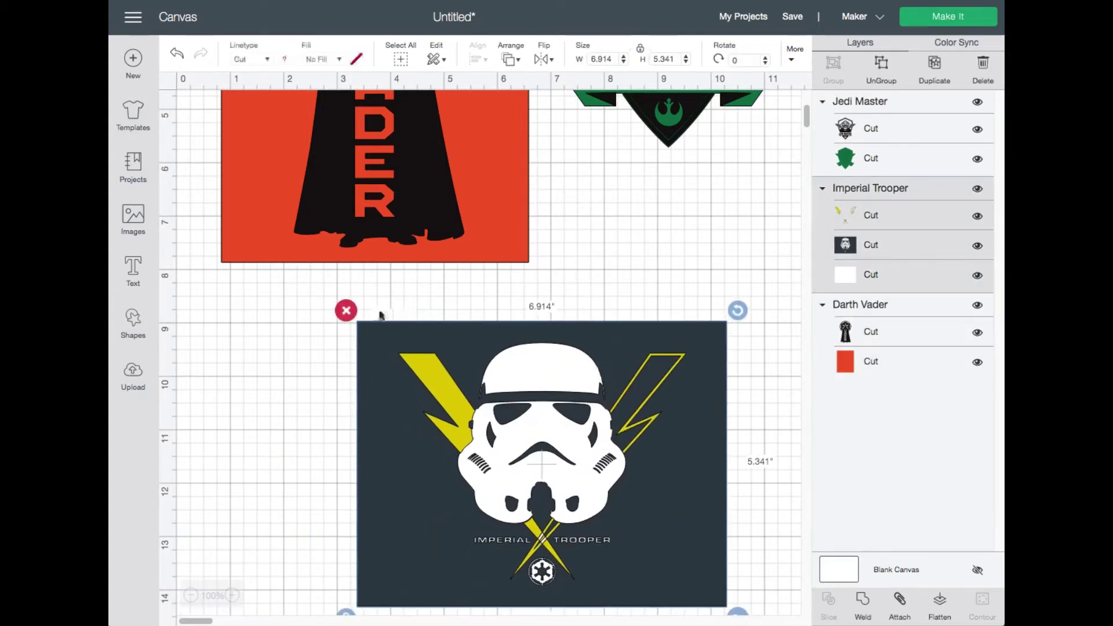
click(348, 309)
click(604, 458)
key(ctrl+z)
Step: Return to the Star Wars image set results and open the set Star Wars - The Child Season 2
click(133, 217)
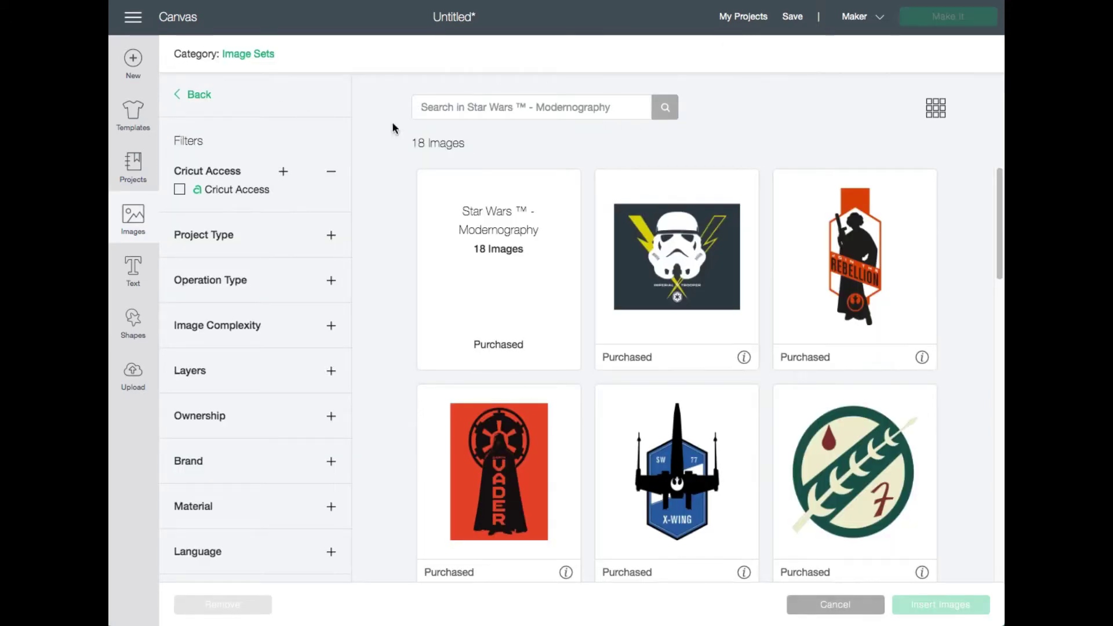
click(194, 96)
scroll(658, 360, down, 20)
scroll(660, 351, down, 10)
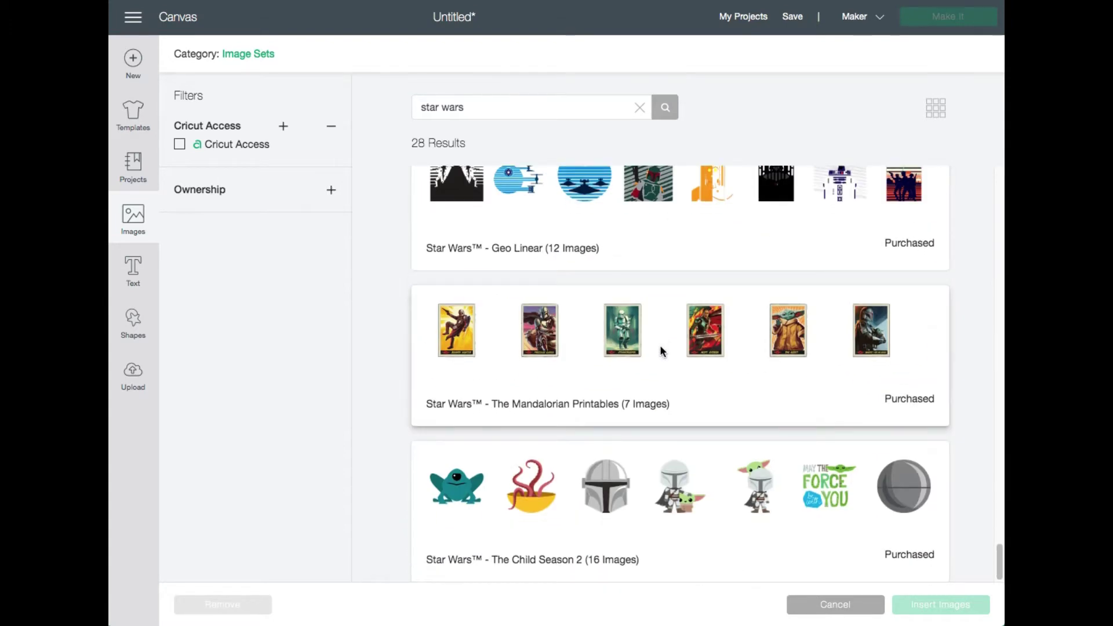
click(577, 525)
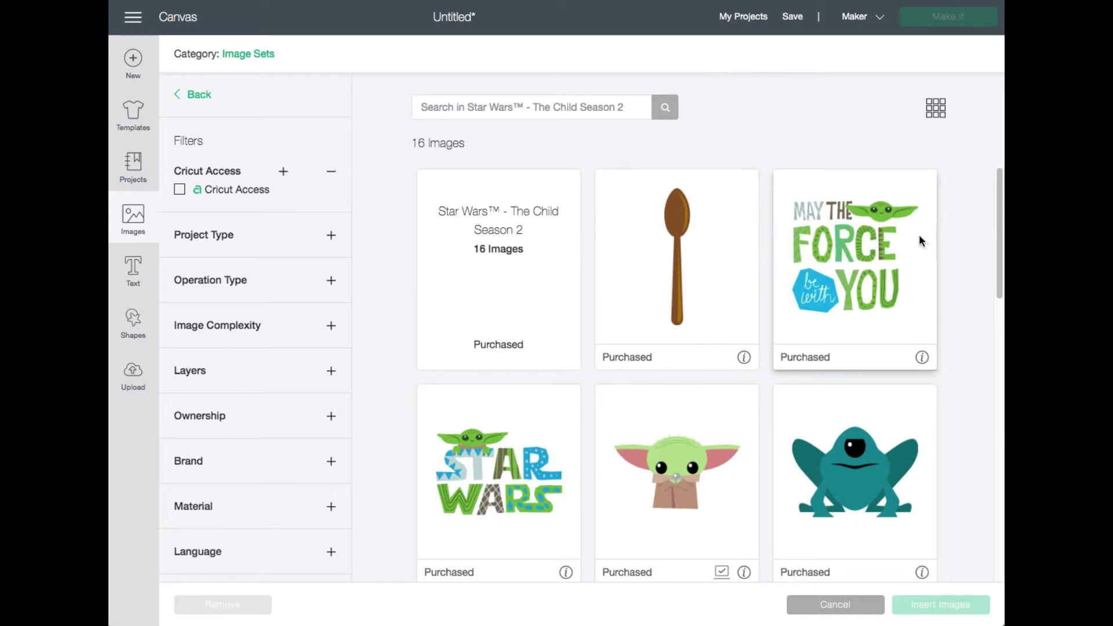
Step: Look through the images in the Star Wars - The Child Season 2 set
scroll(966, 295, down, 5)
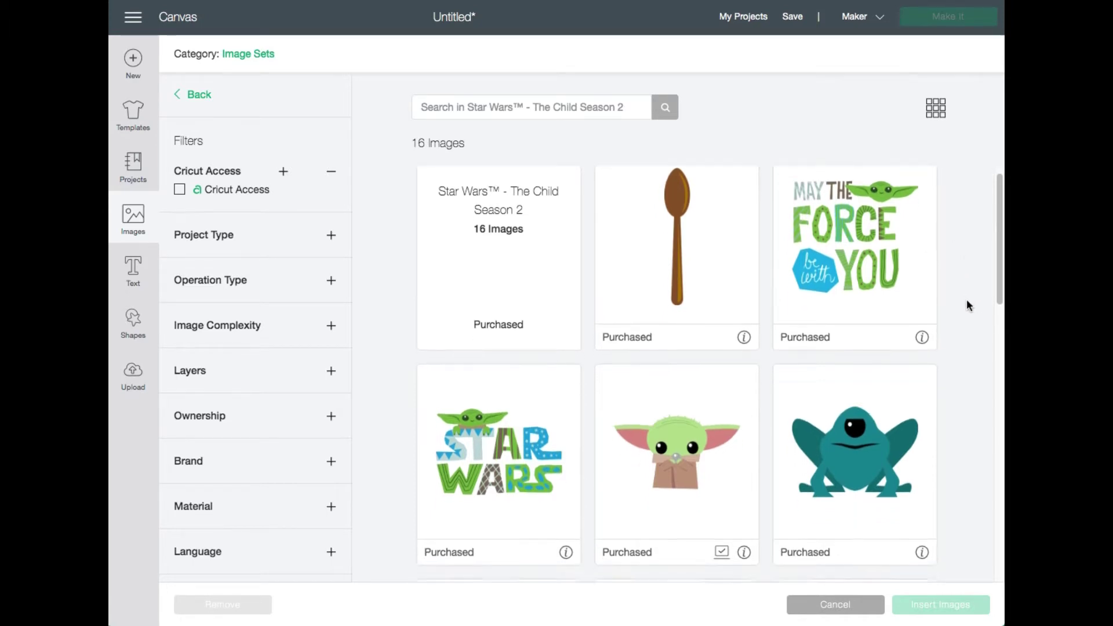
scroll(965, 309, down, 5)
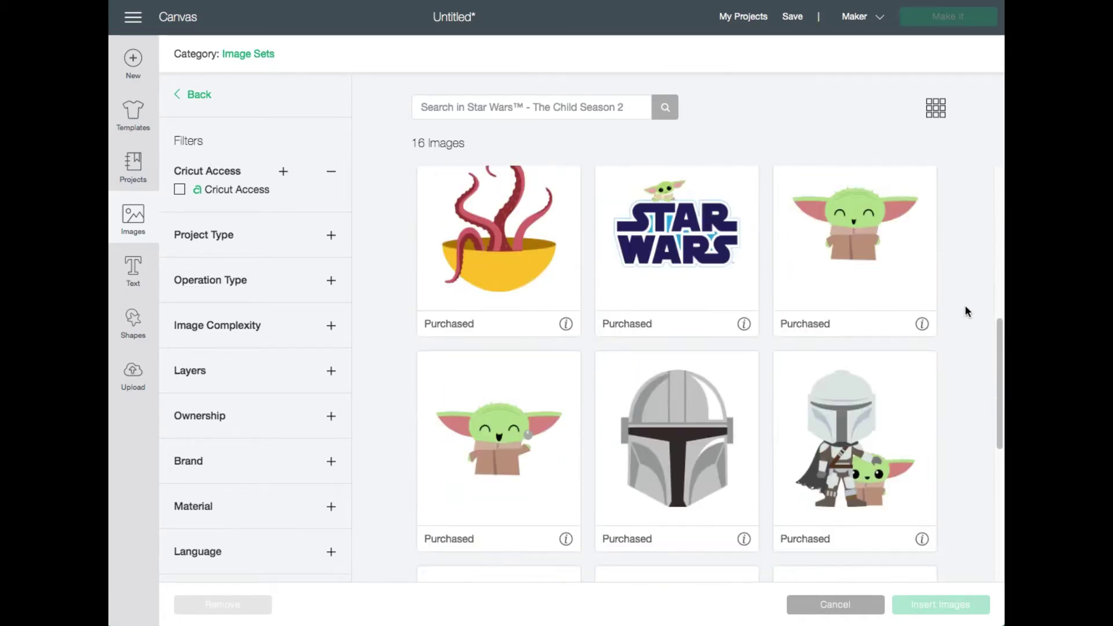
scroll(964, 307, down, 1)
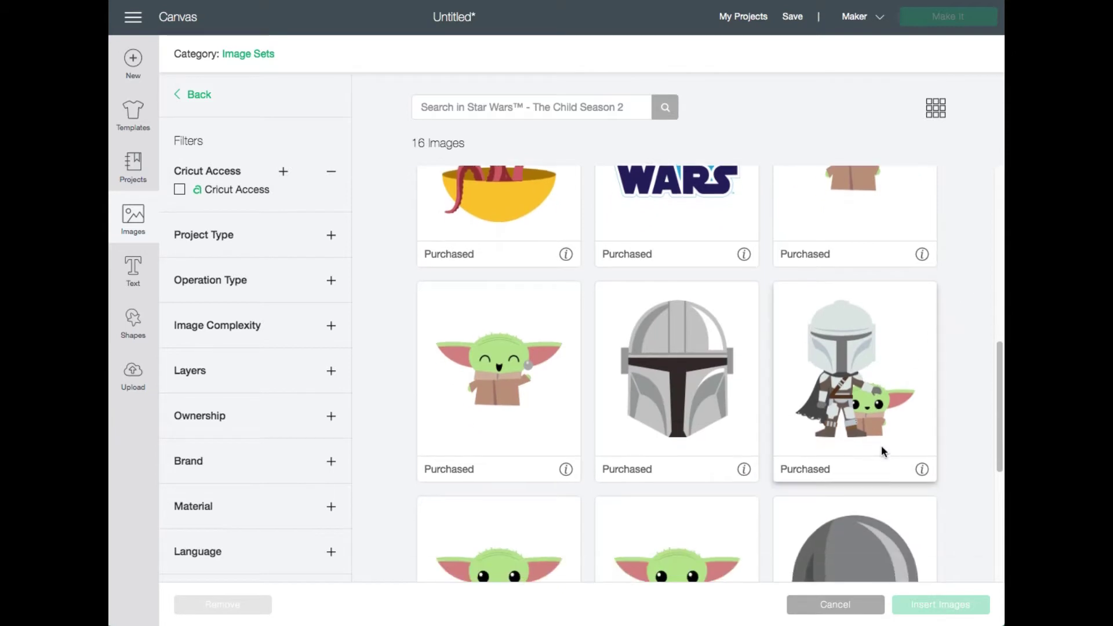
scroll(532, 355, down, 5)
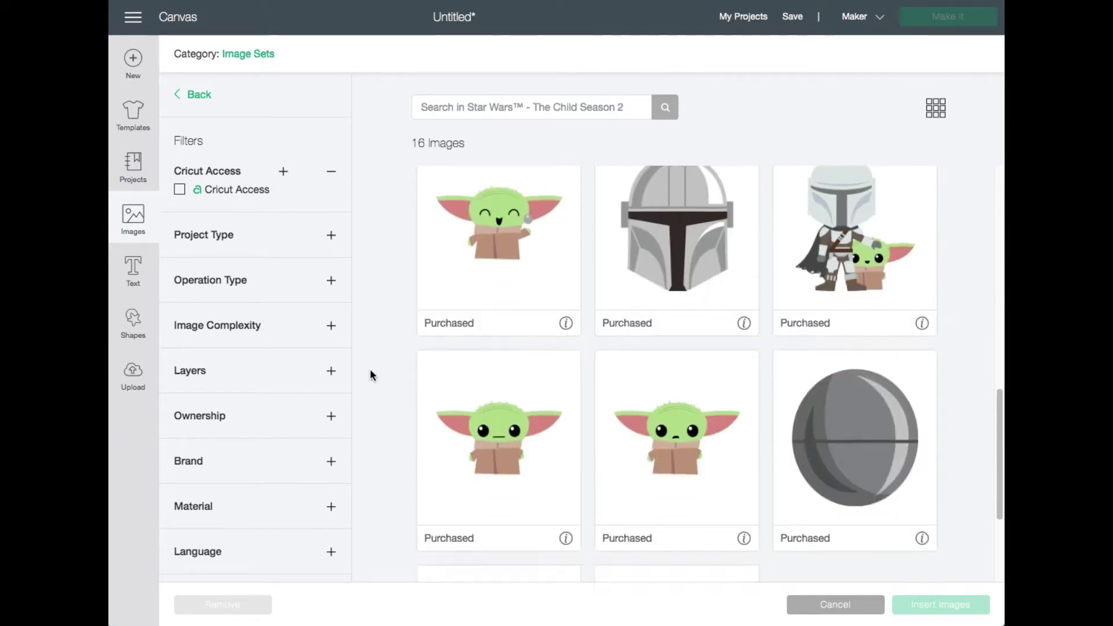
scroll(386, 373, down, 3)
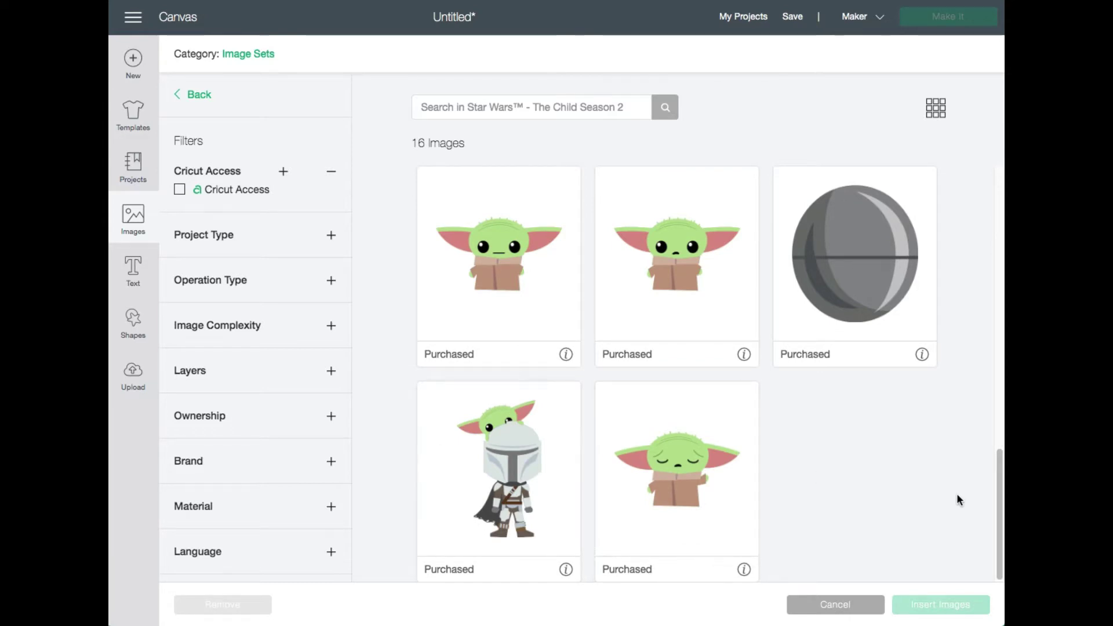
scroll(957, 497, up, 5)
scroll(957, 496, up, 6)
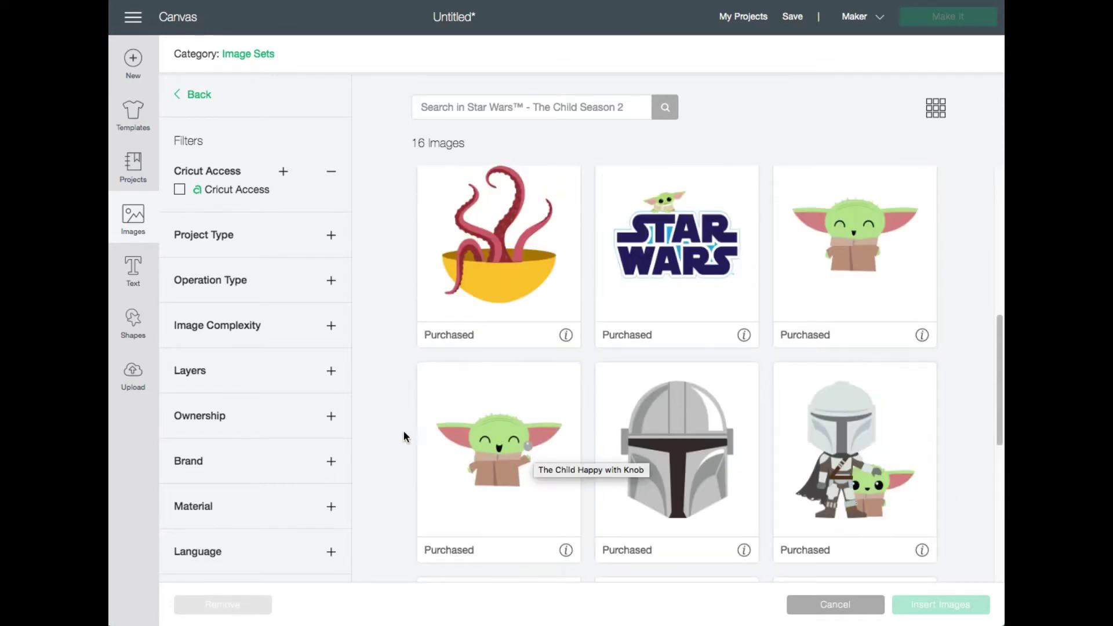
scroll(394, 434, up, 3)
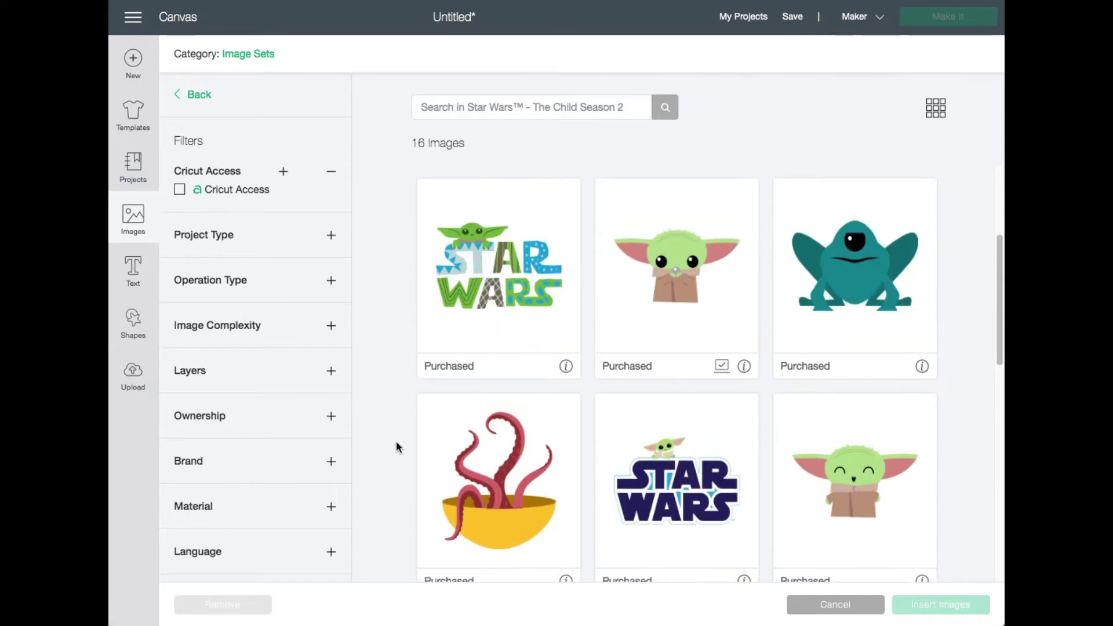
scroll(395, 440, up, 3)
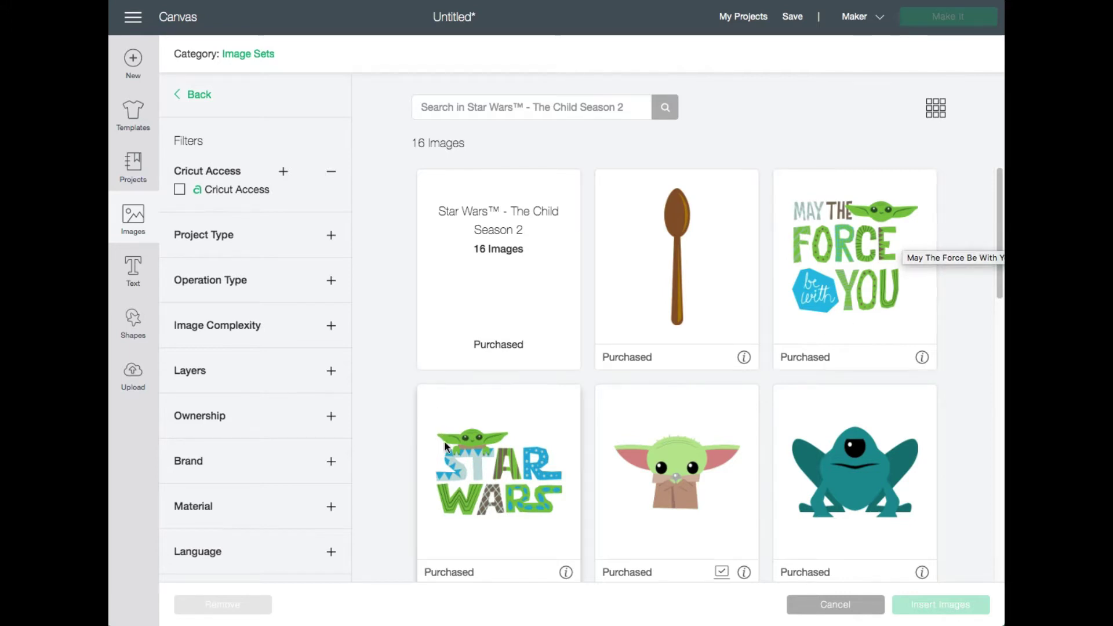
scroll(690, 440, down, 4)
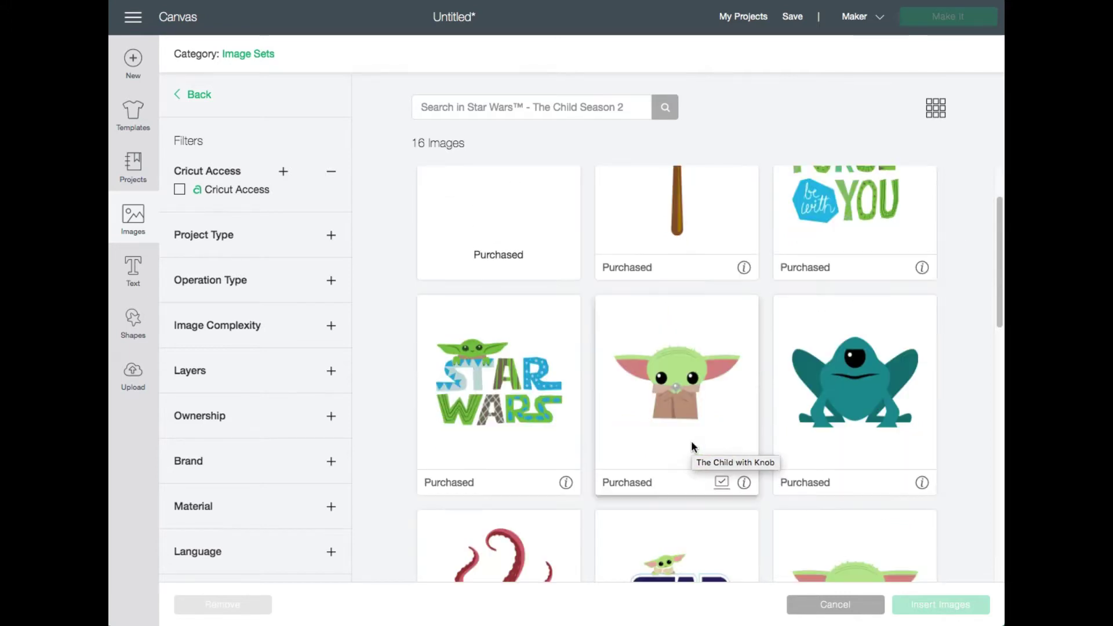
Step: Finish browsing The Child Season 2 set, return to the Star Wars results and open the set Star Wars - The Mandalorian
scroll(639, 401, down, 3)
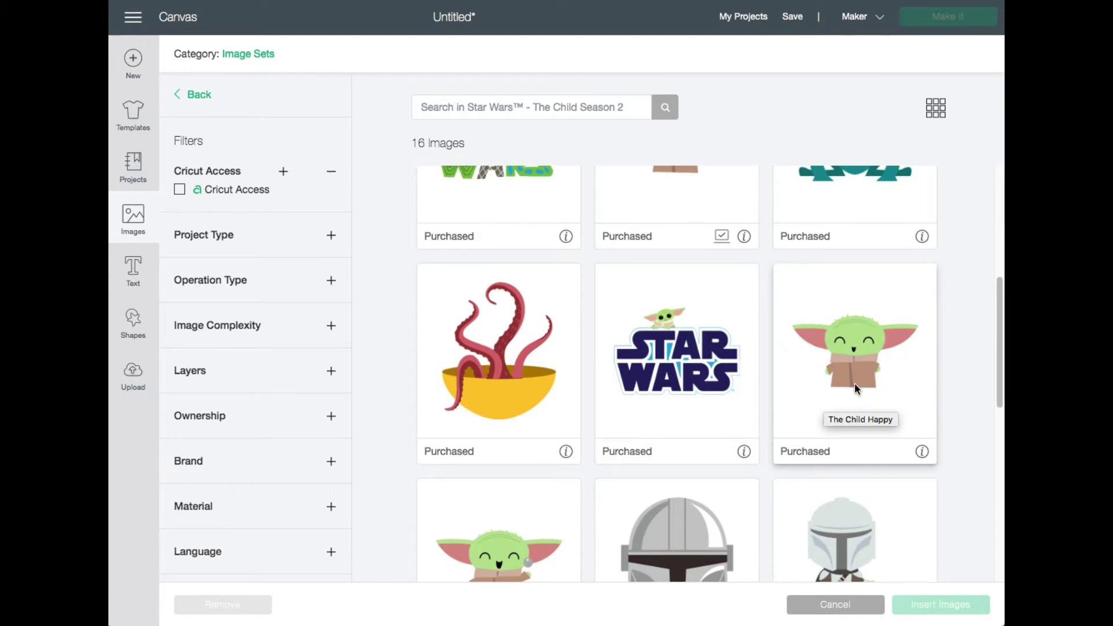
scroll(968, 389, down, 8)
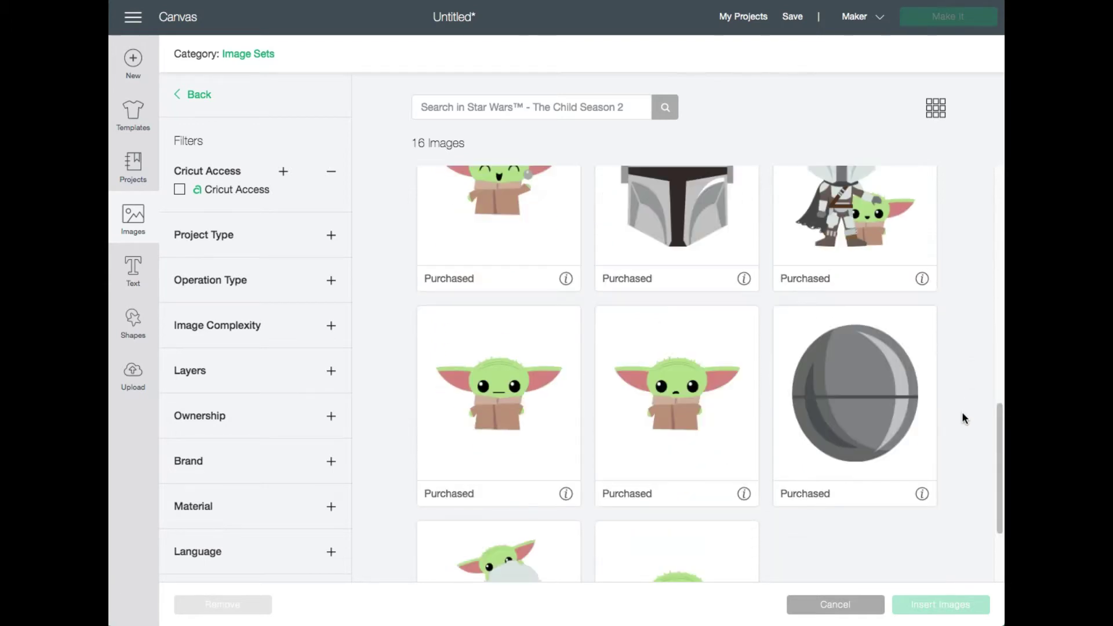
scroll(962, 409, down, 3)
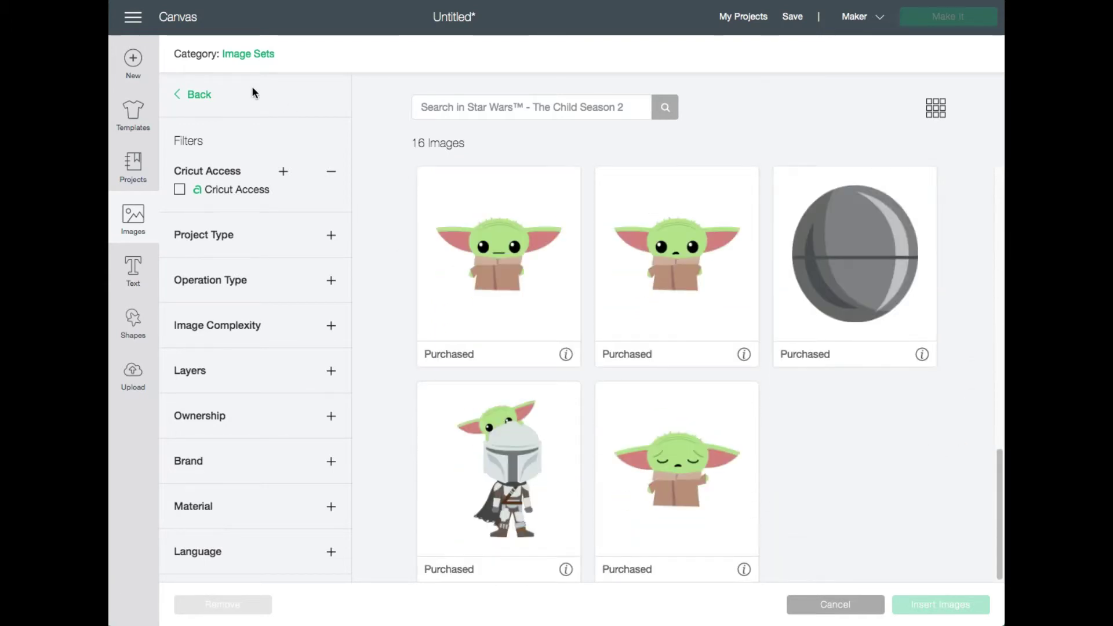
click(291, 99)
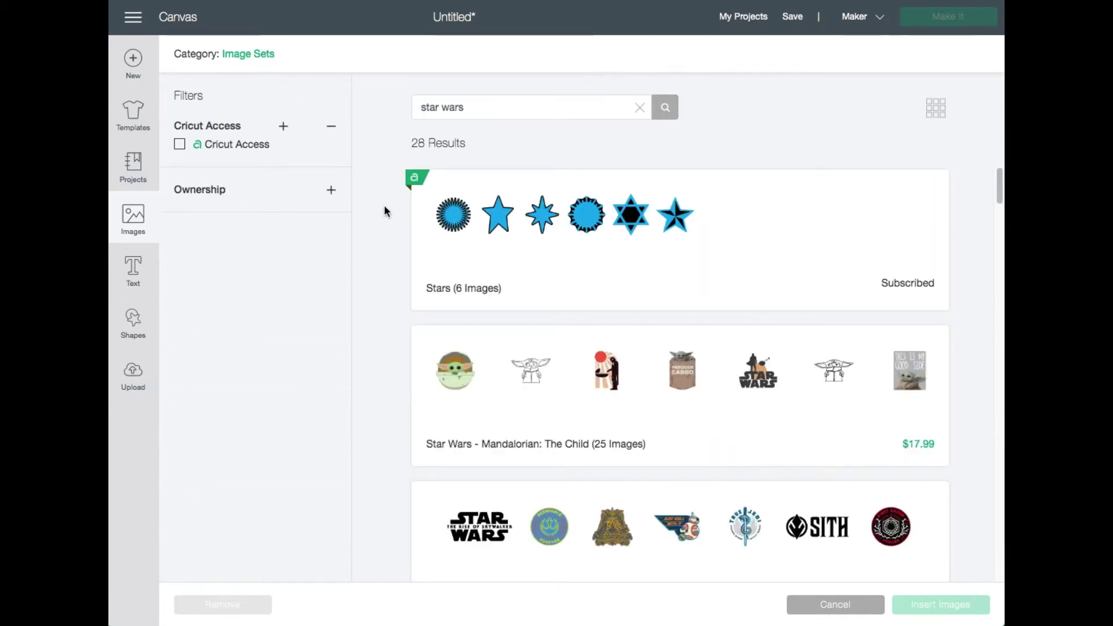
scroll(392, 343, down, 15)
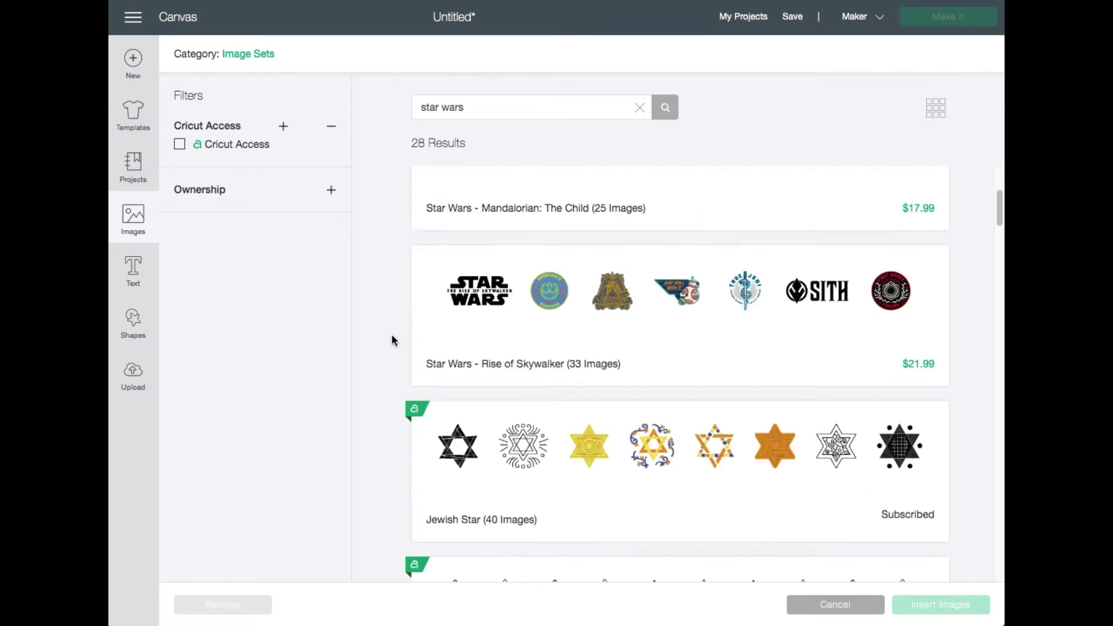
scroll(392, 331, down, 20)
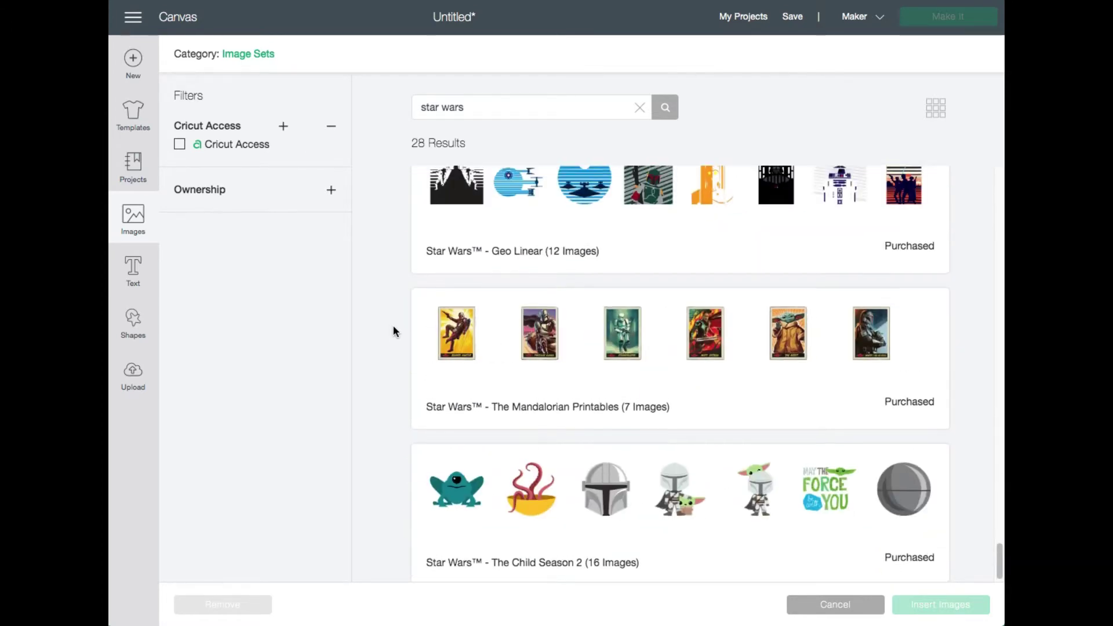
scroll(392, 328, up, 5)
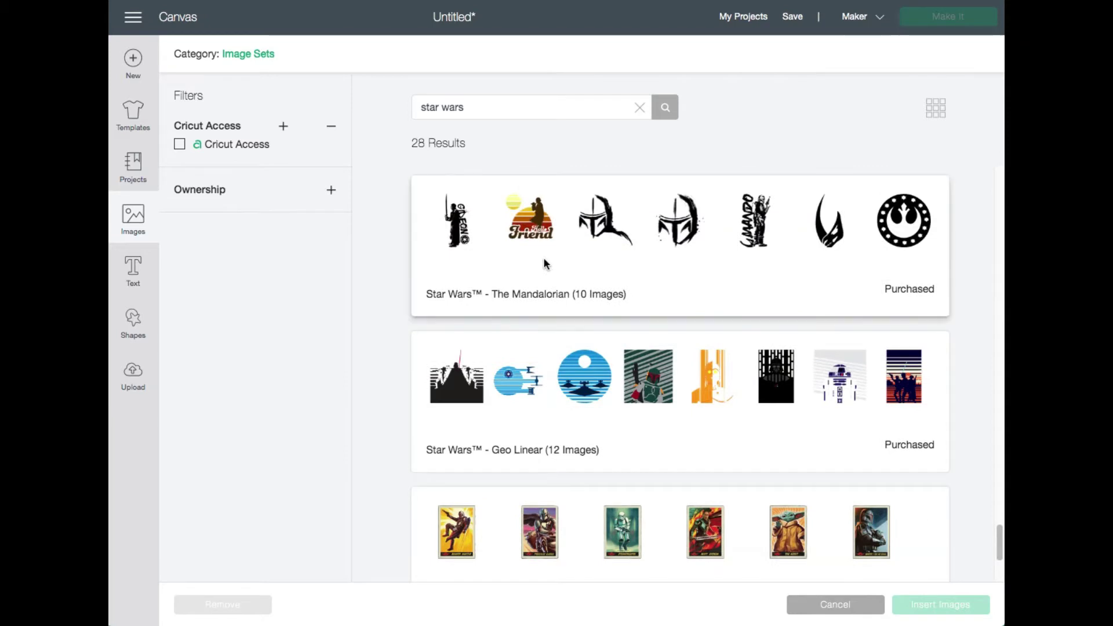
click(544, 256)
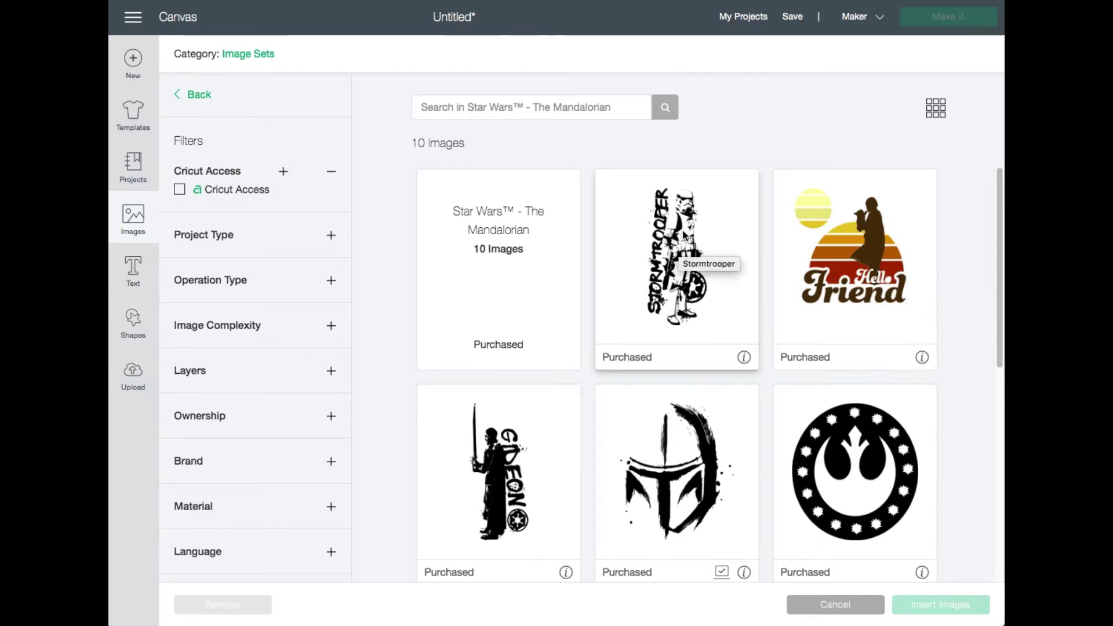
Step: Look through all the images in the Star Wars - The Mandalorian set
scroll(610, 377, down, 3)
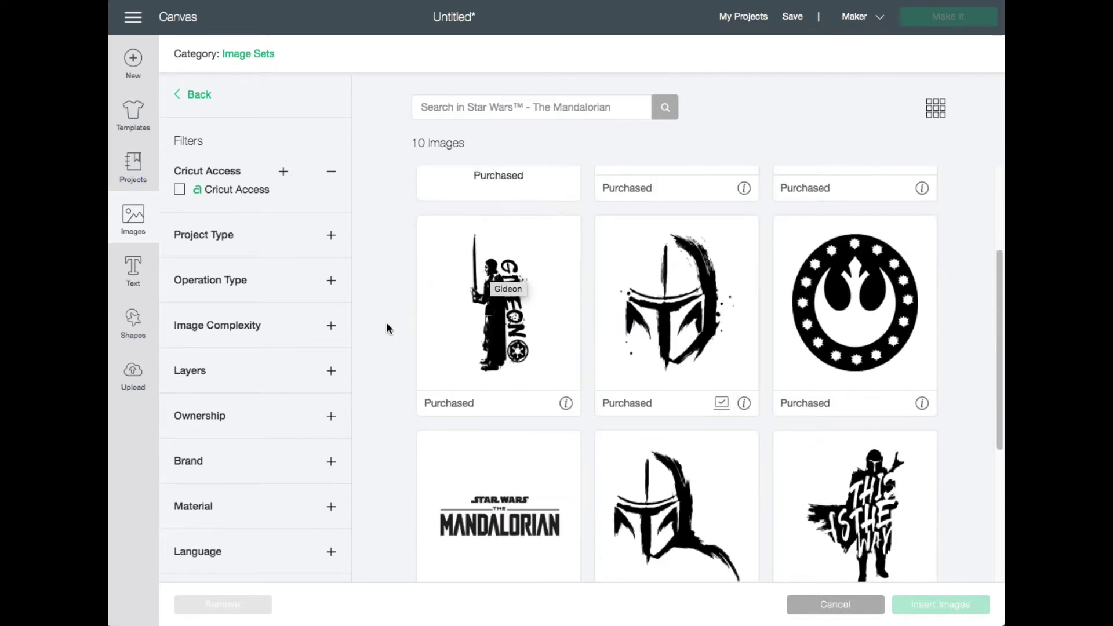
scroll(383, 312, down, 1)
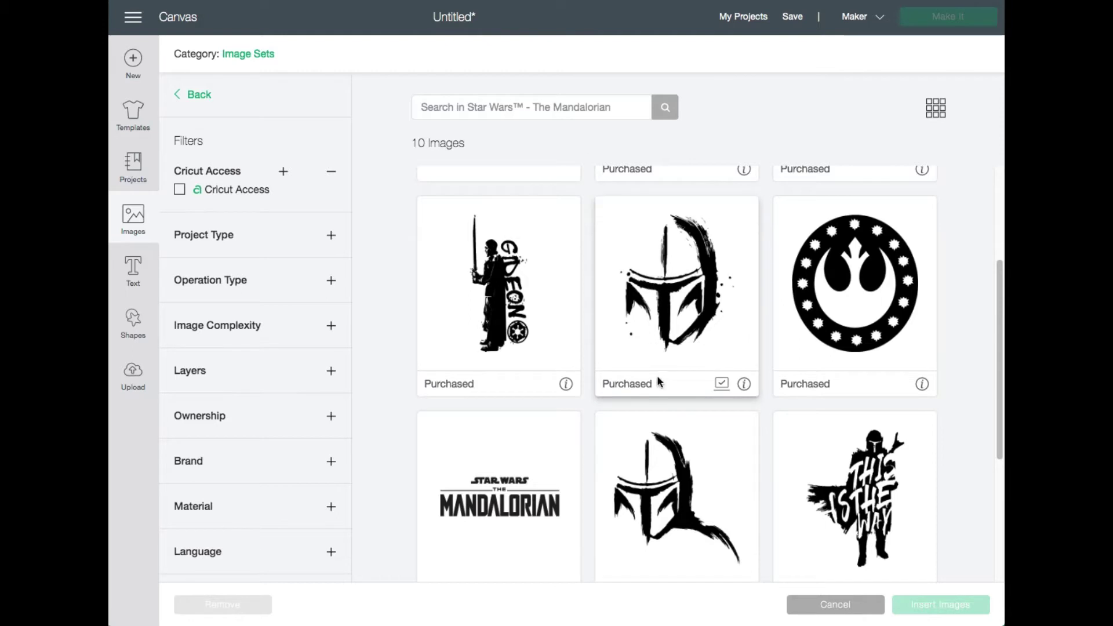
scroll(661, 400, down, 4)
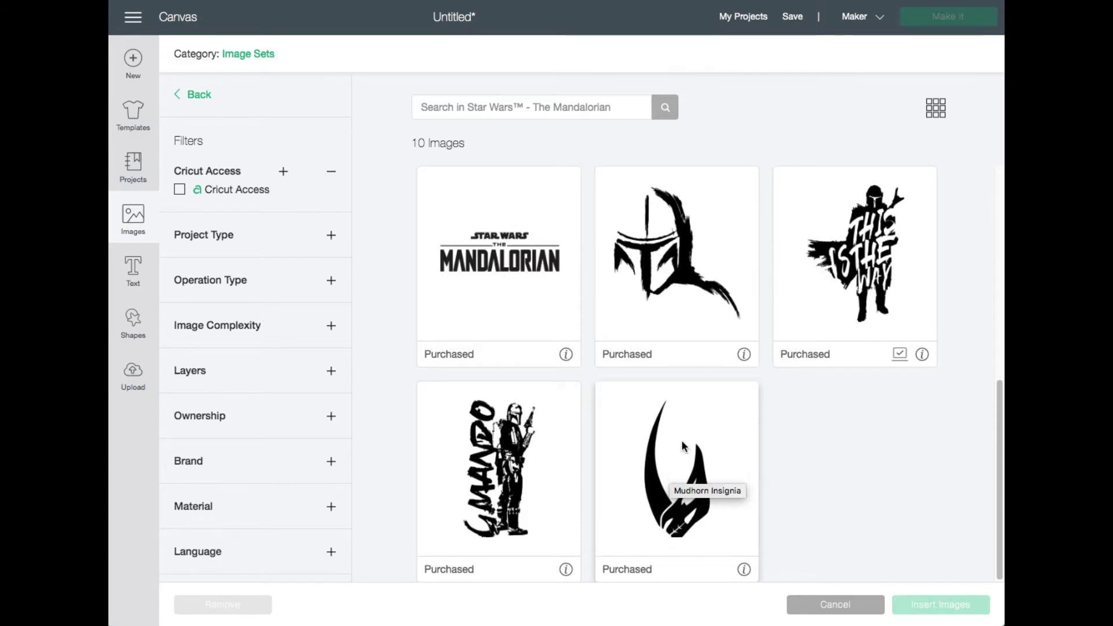
scroll(666, 441, up, 4)
scroll(666, 442, up, 2)
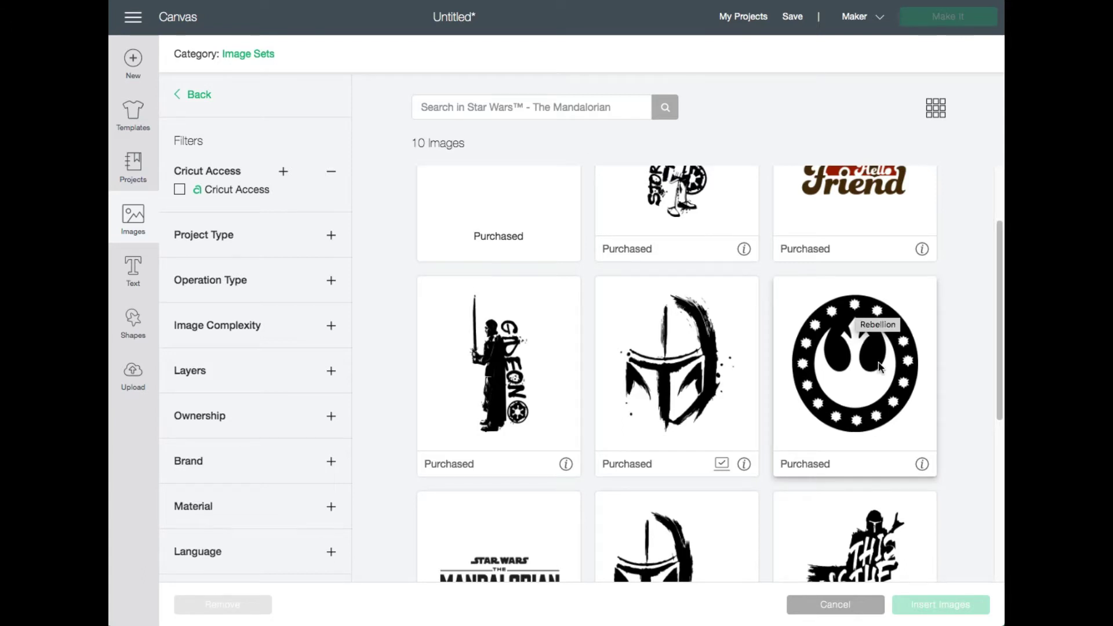
scroll(948, 342, up, 3)
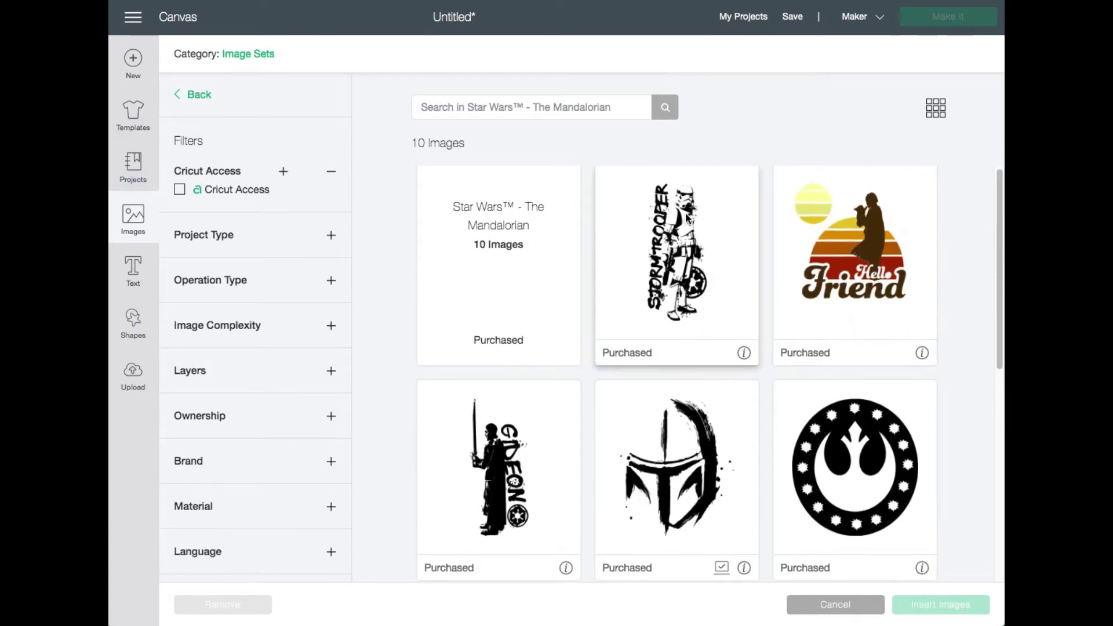
Step: Insert the Stormtrooper, Gideon, Hello Friend and front-facing Mandalorian helmet images from the set onto the canvas
click(683, 255)
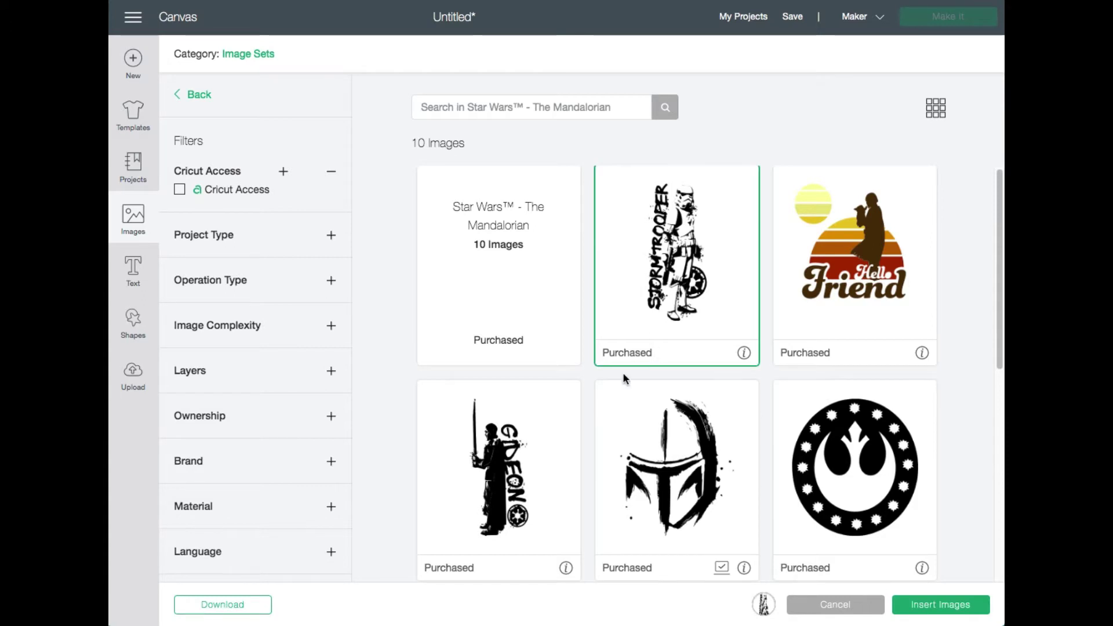
click(571, 415)
click(870, 250)
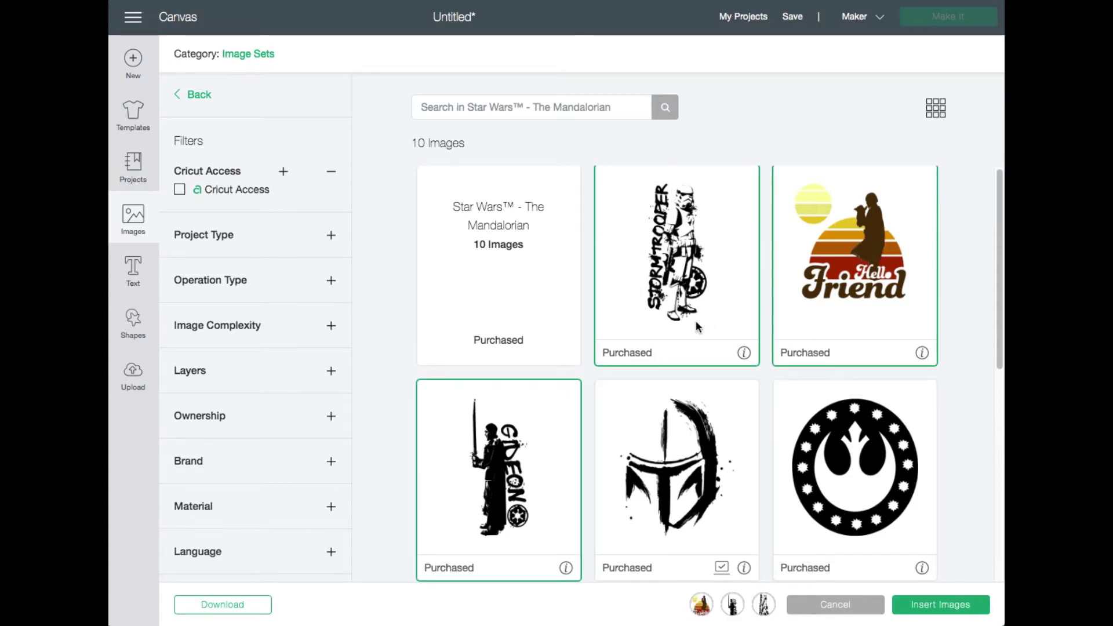
scroll(696, 328, down, 3)
click(676, 275)
scroll(677, 277, down, 2)
scroll(876, 321, down, 2)
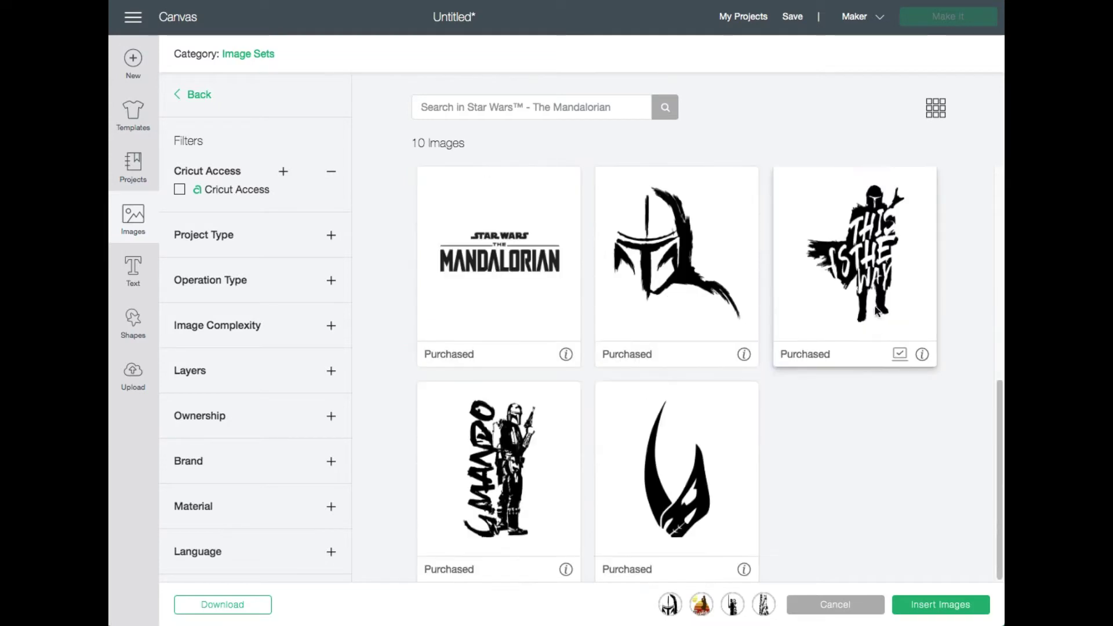
scroll(852, 311, up, 1)
scroll(852, 311, up, 2)
scroll(667, 377, down, 2)
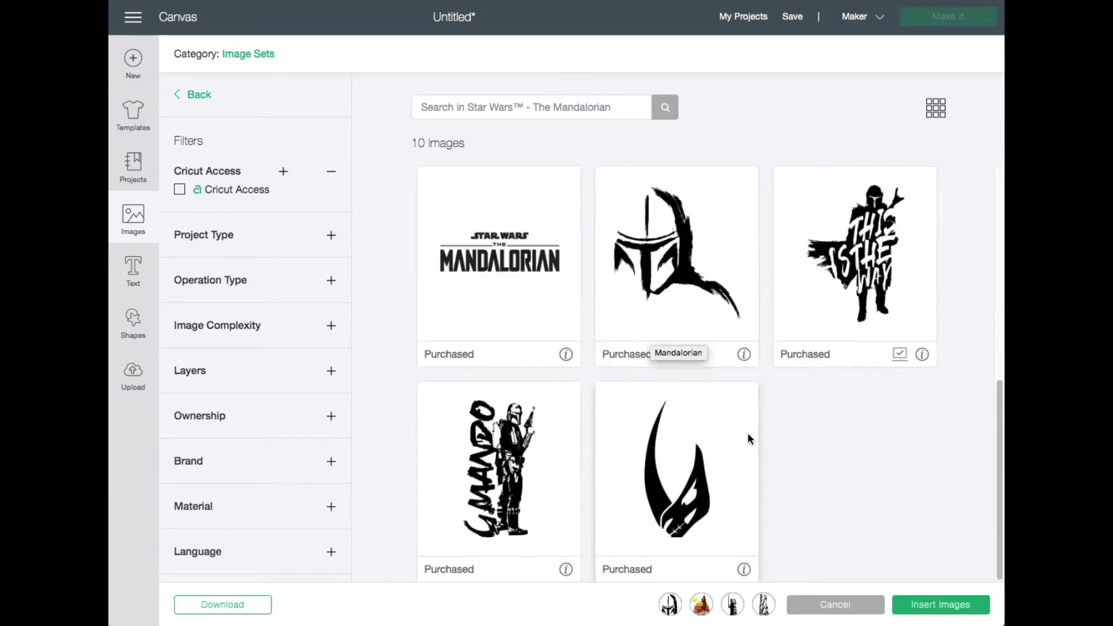
click(949, 603)
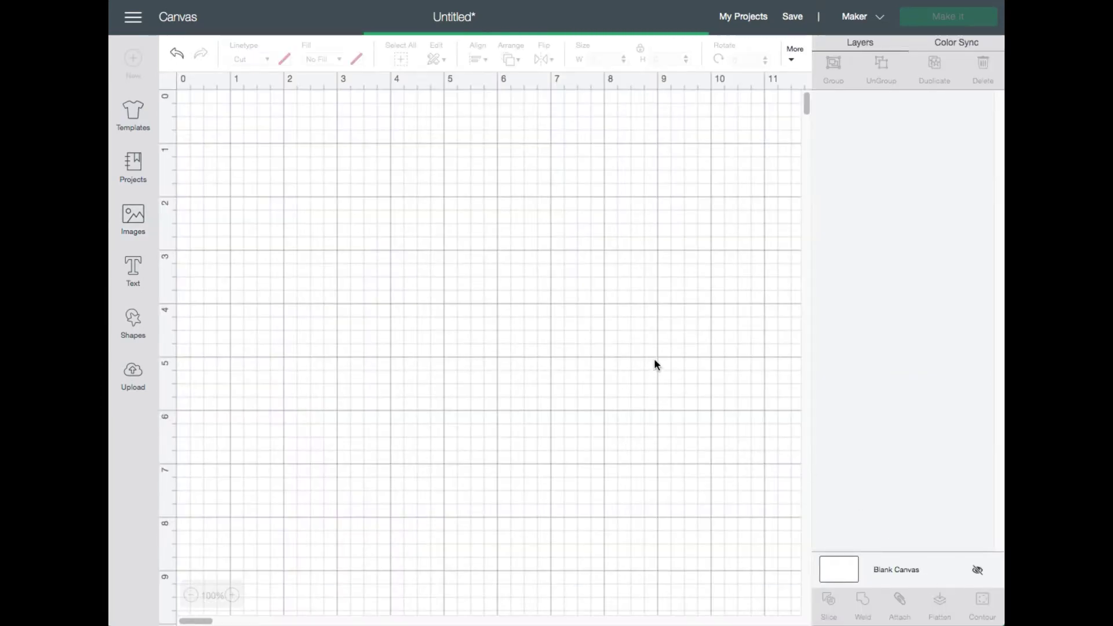
Step: Enlarge the Mandalorian helmet image to about 4.5 by 5.0 inches and shrink the Hello Friend image to free space below it
drag(390, 301, 521, 405)
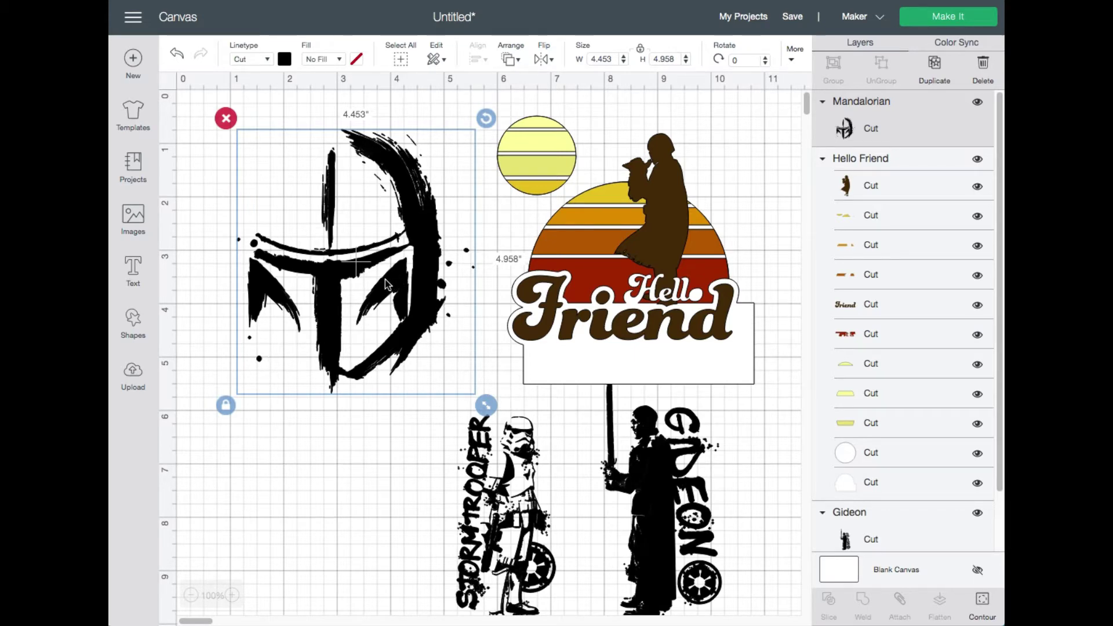
click(697, 282)
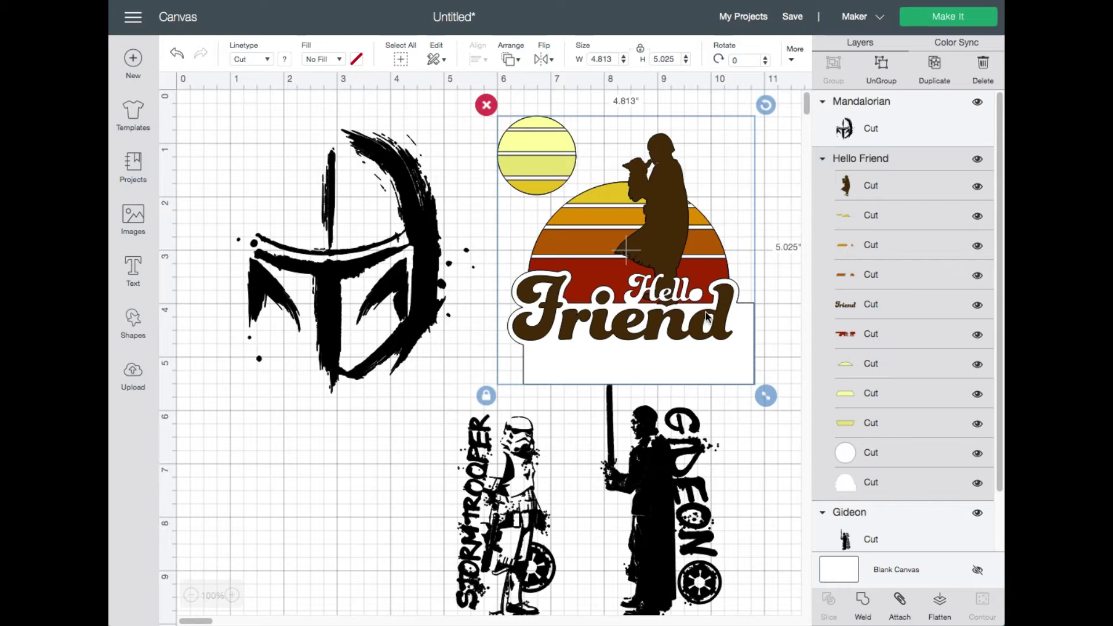
drag(765, 395, 677, 304)
Step: Reposition and enlarge the Gideon image to about 3.6 by 7.7 inches and the Stormtrooper image beside it
drag(644, 493, 634, 455)
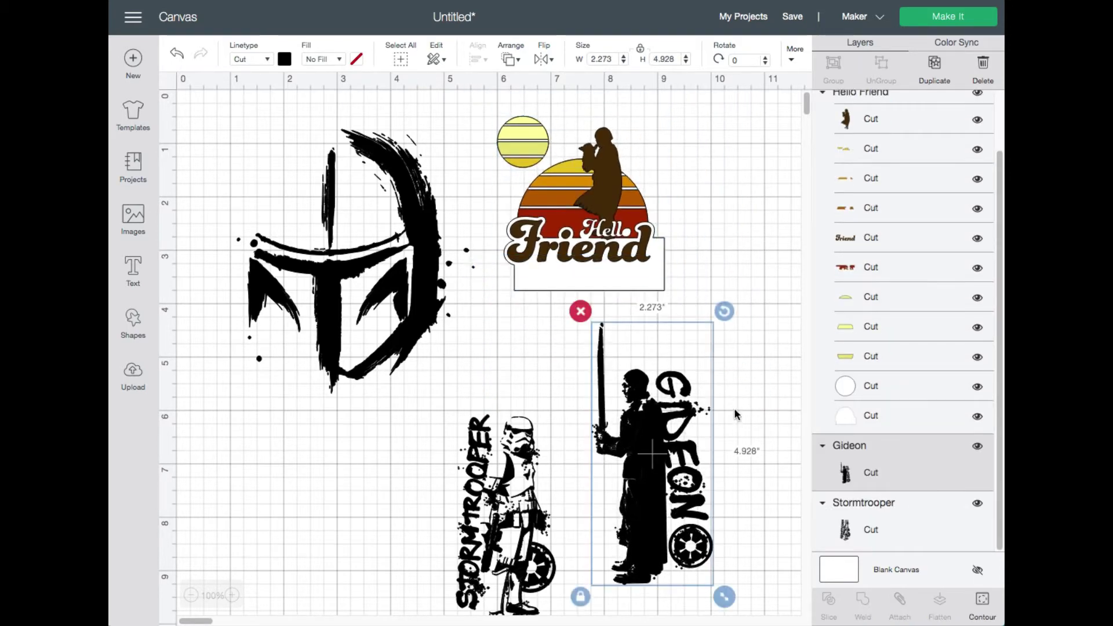
scroll(732, 407, down, 5)
drag(725, 397, 819, 576)
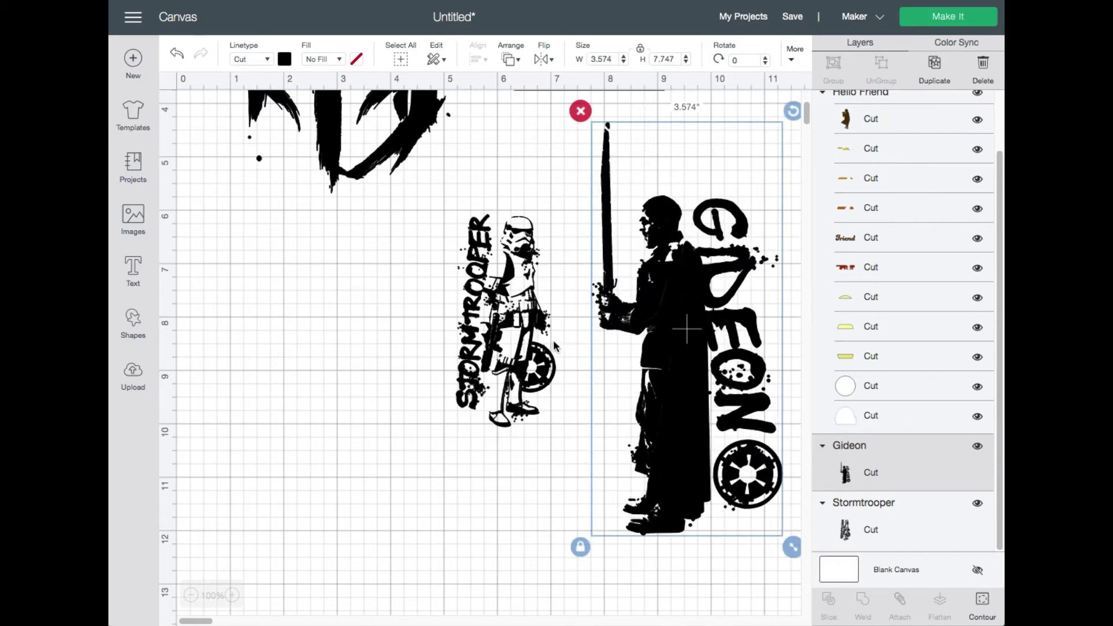
drag(479, 309, 431, 304)
drag(521, 437, 580, 520)
click(651, 558)
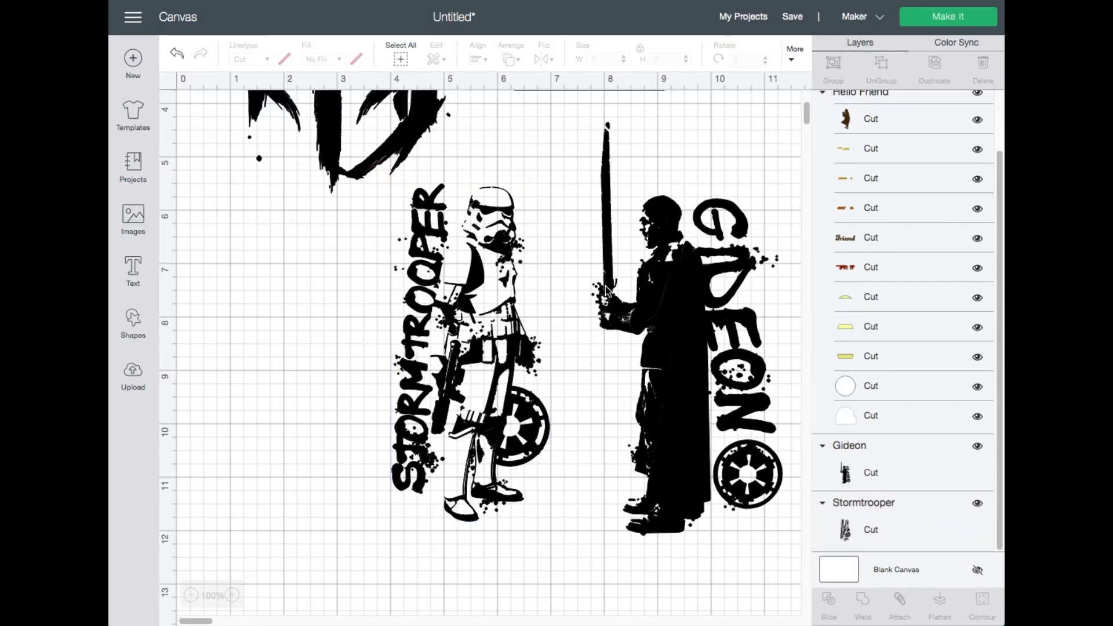
Step: Delete the Mandalorian helmet image from the canvas and reopen the image library
drag(326, 120, 288, 313)
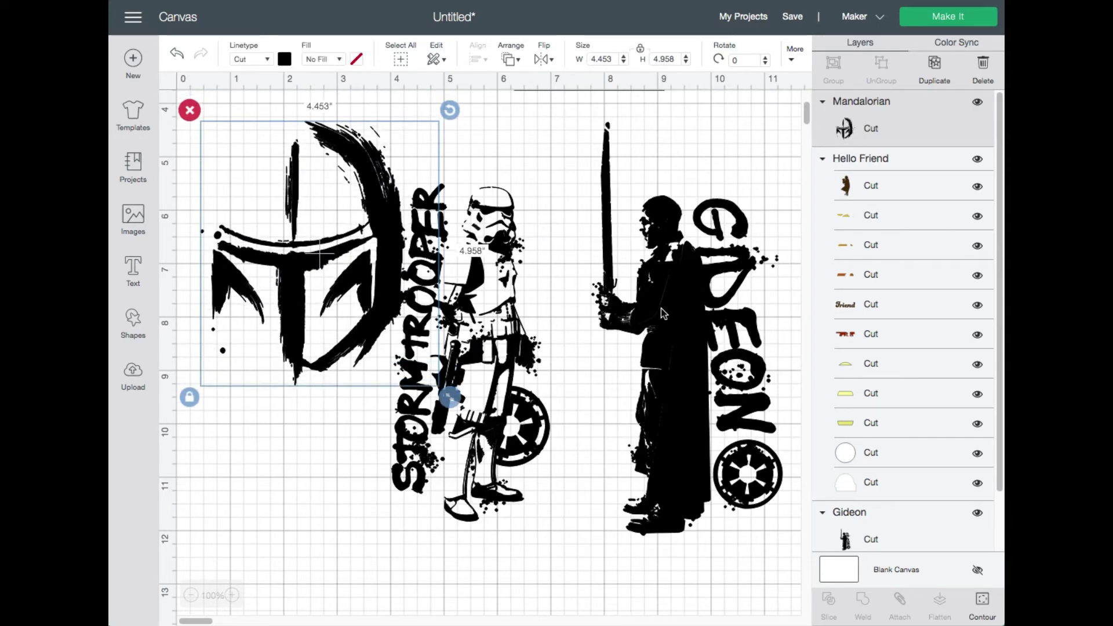
click(189, 110)
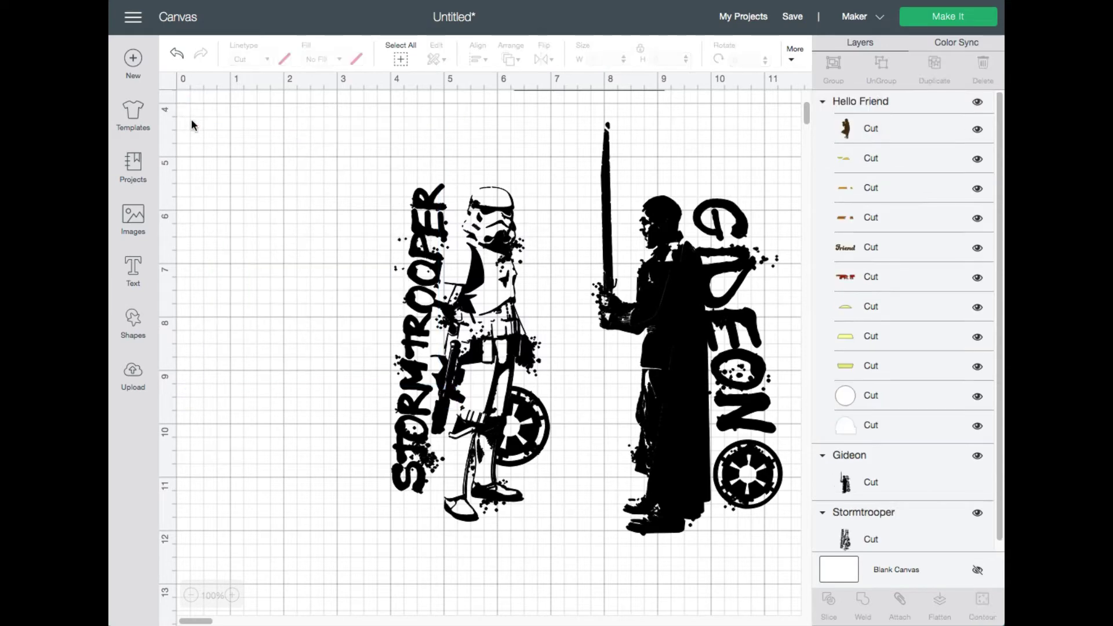
click(462, 236)
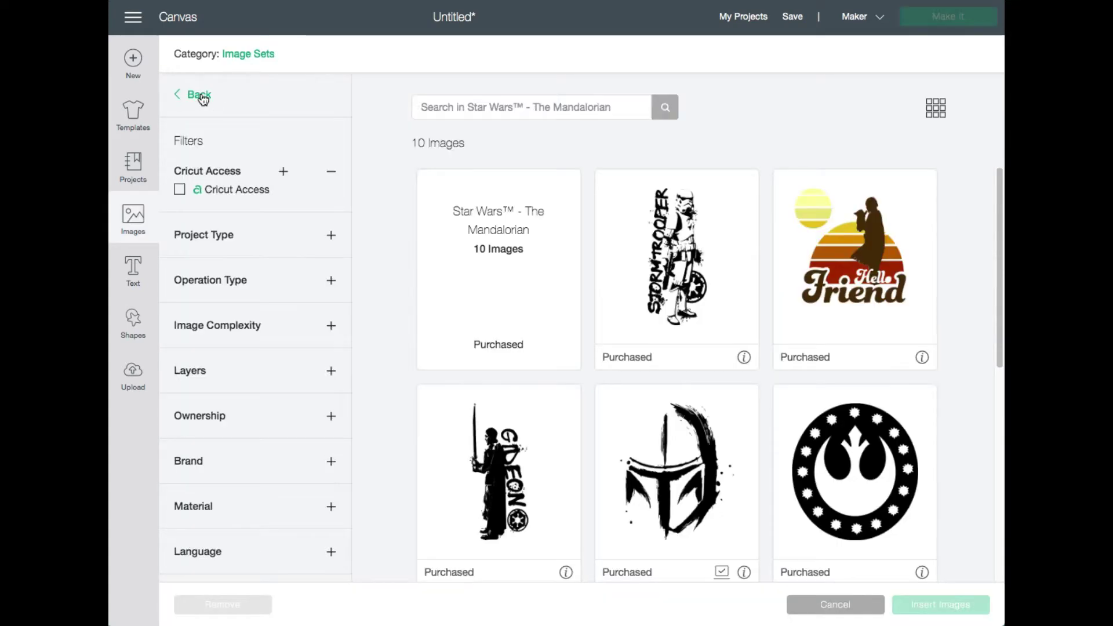
Step: Return to the Star Wars image set results and open the set Star Wars - Geo Linear
click(199, 96)
scroll(380, 329, down, 15)
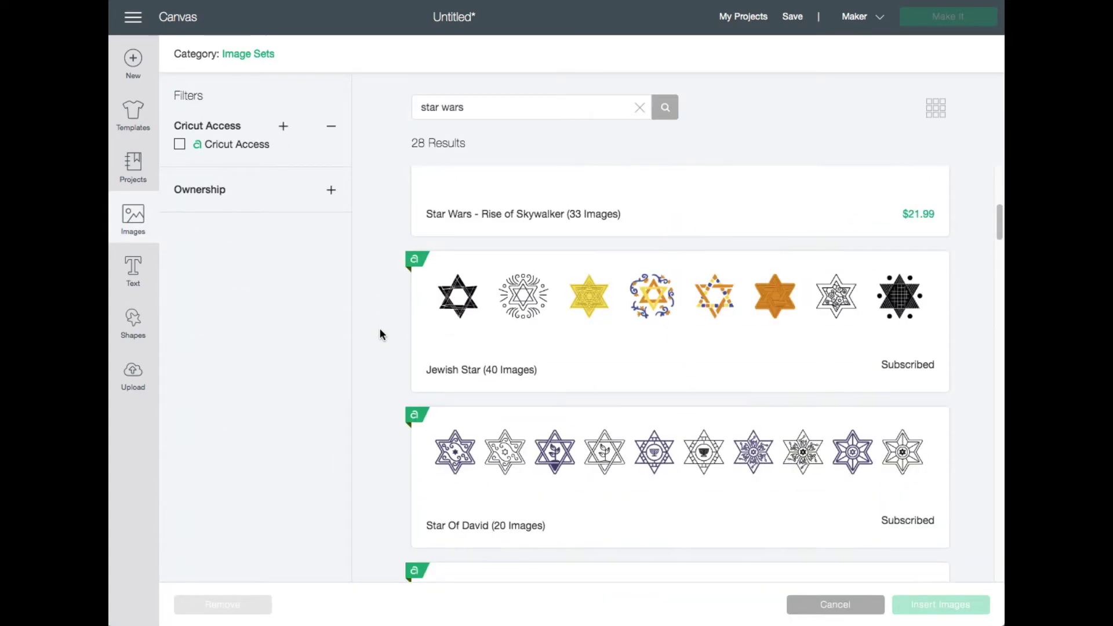
scroll(380, 321, down, 20)
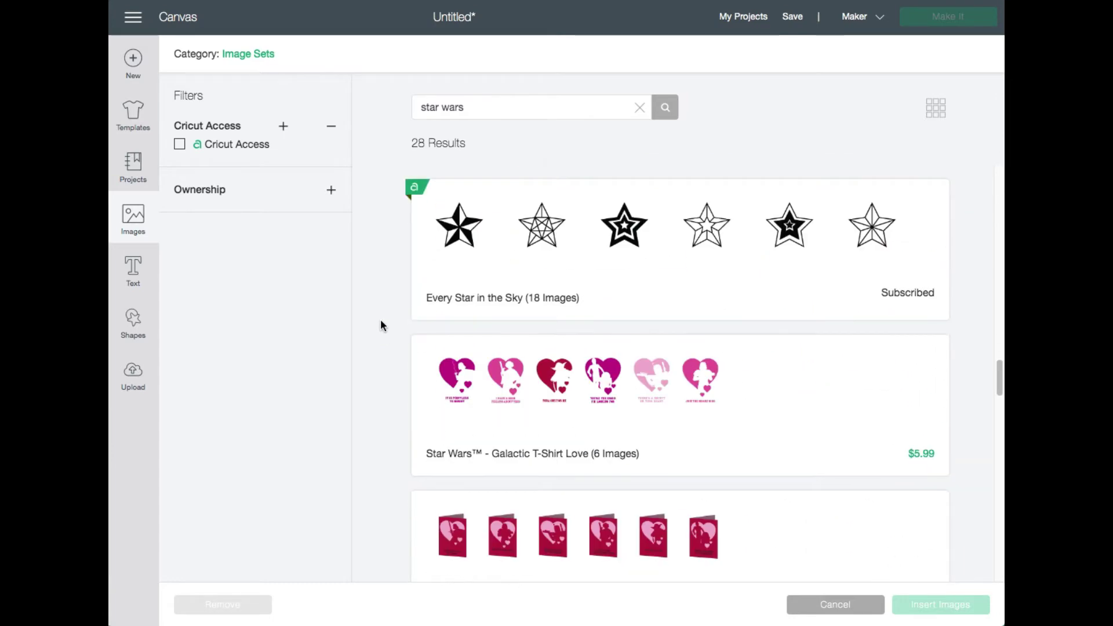
scroll(381, 320, down, 10)
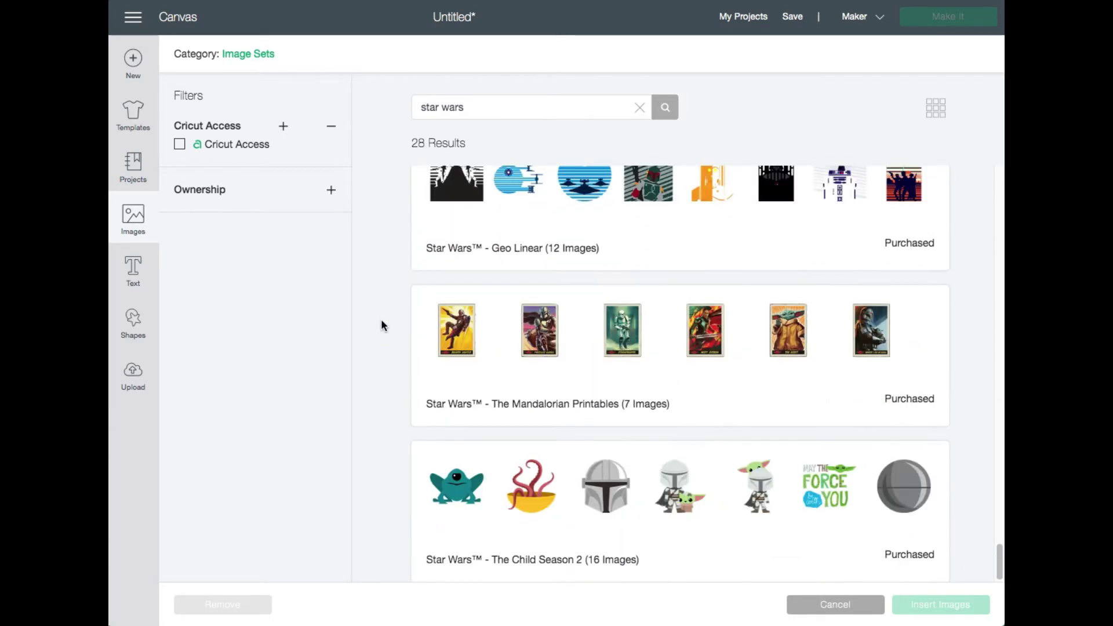
scroll(370, 321, up, 2)
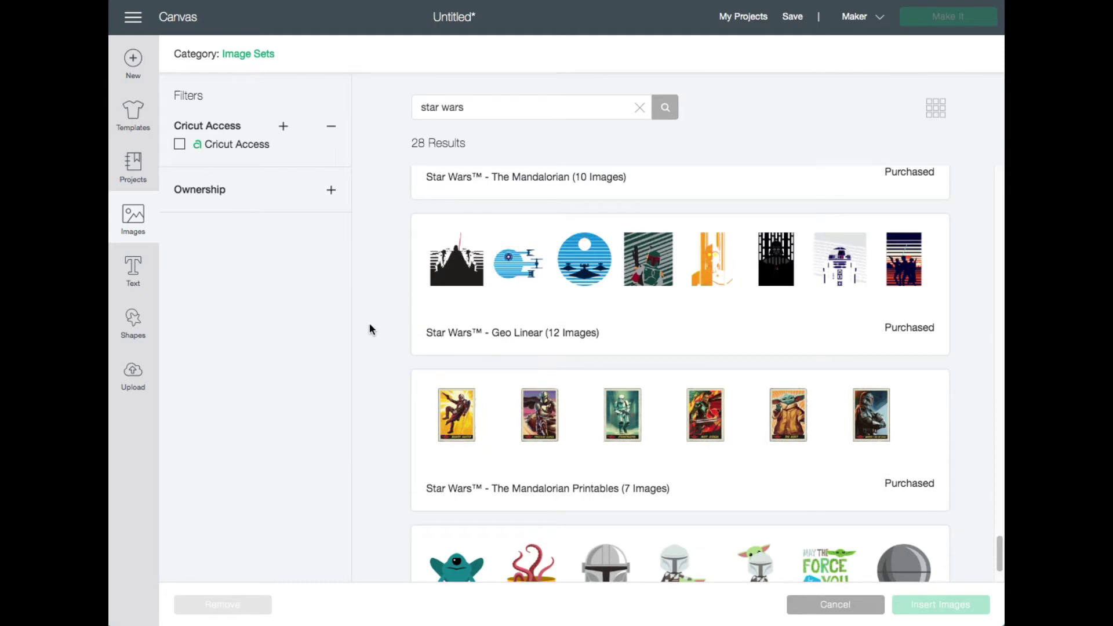
click(503, 316)
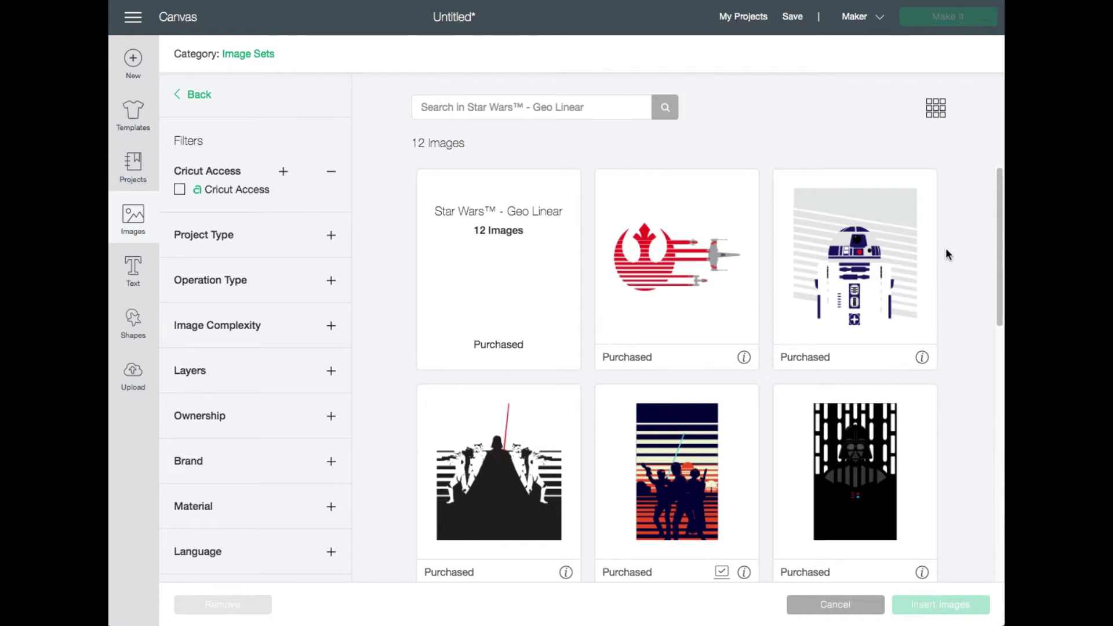
Step: Insert the Luke, Leia, And Han Solo, Geo Linear Boba Fett and blue-background Stormtrooper images from the set onto the canvas
scroll(946, 254, down, 2)
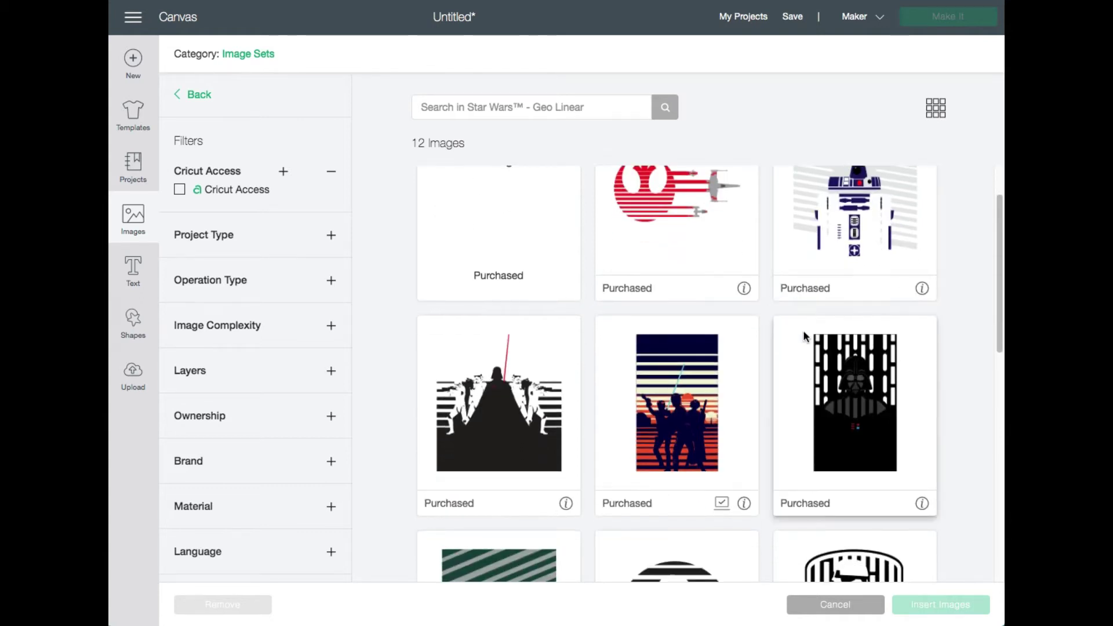
click(670, 421)
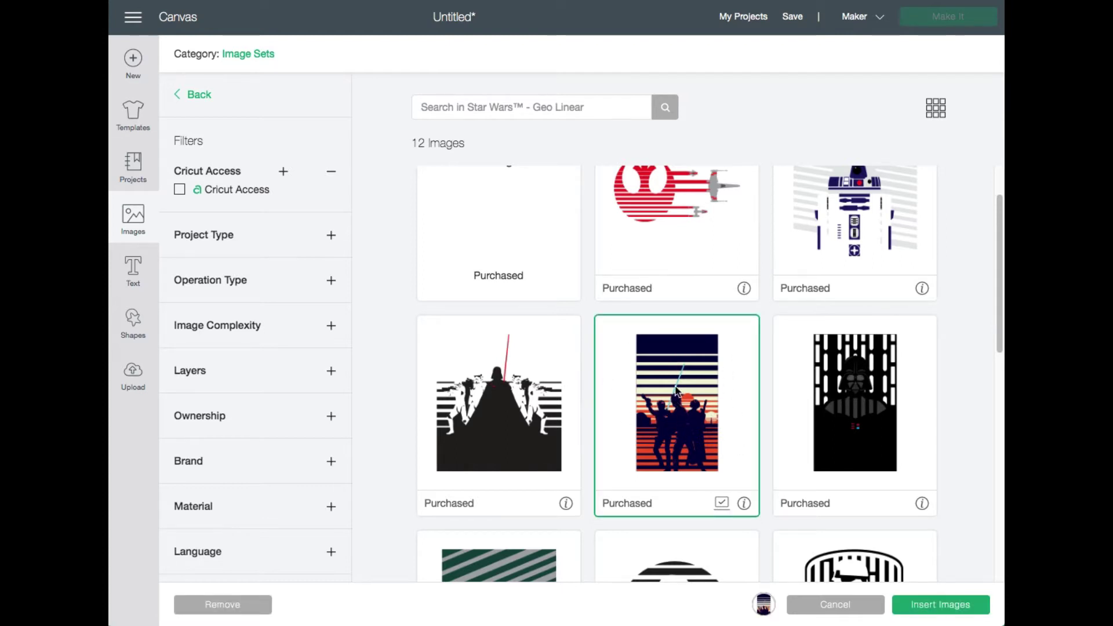
scroll(662, 370, down, 3)
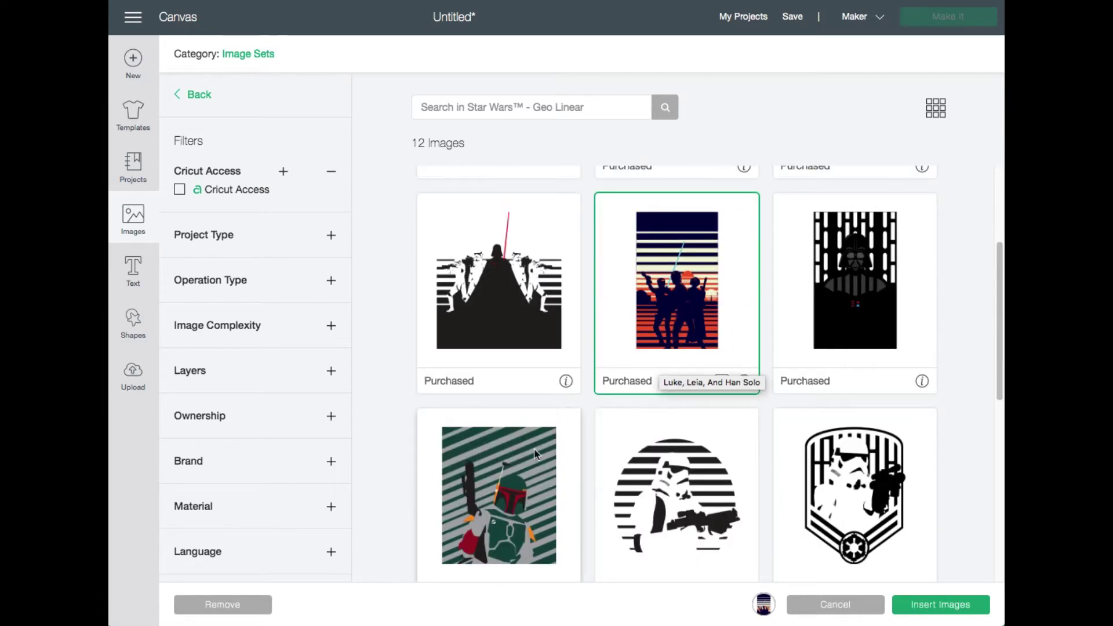
scroll(519, 402, down, 1)
click(521, 435)
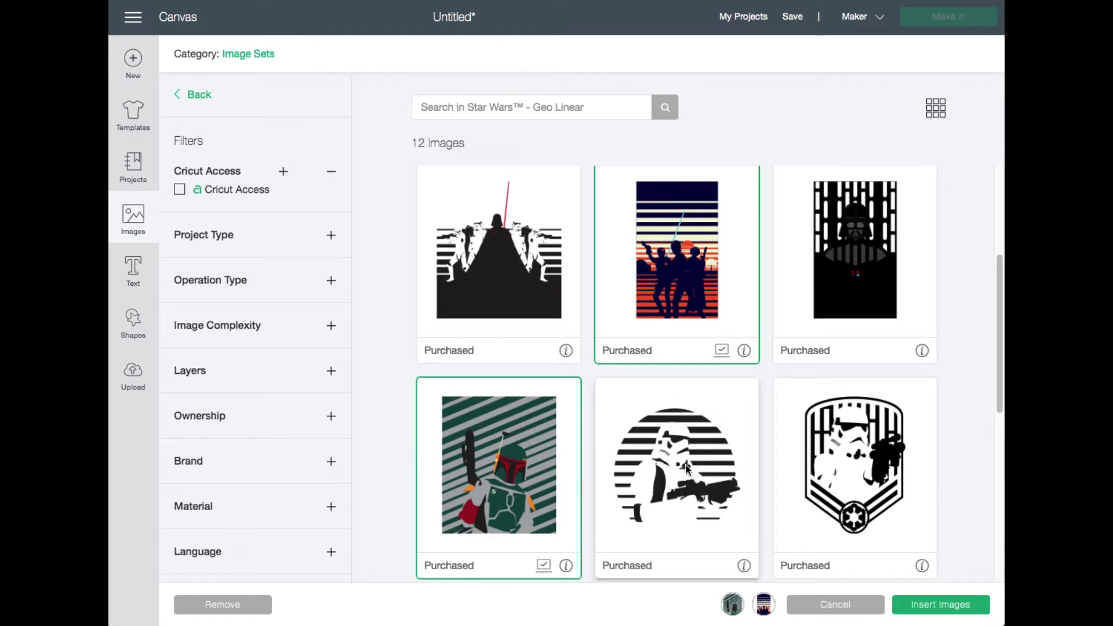
scroll(852, 464, down, 6)
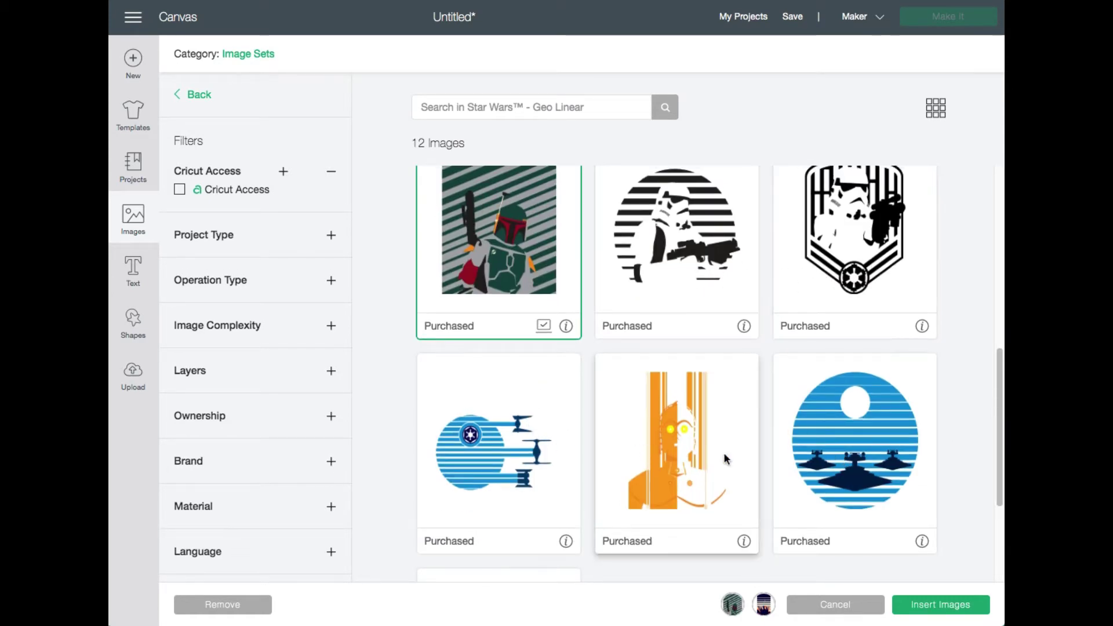
scroll(901, 441, down, 5)
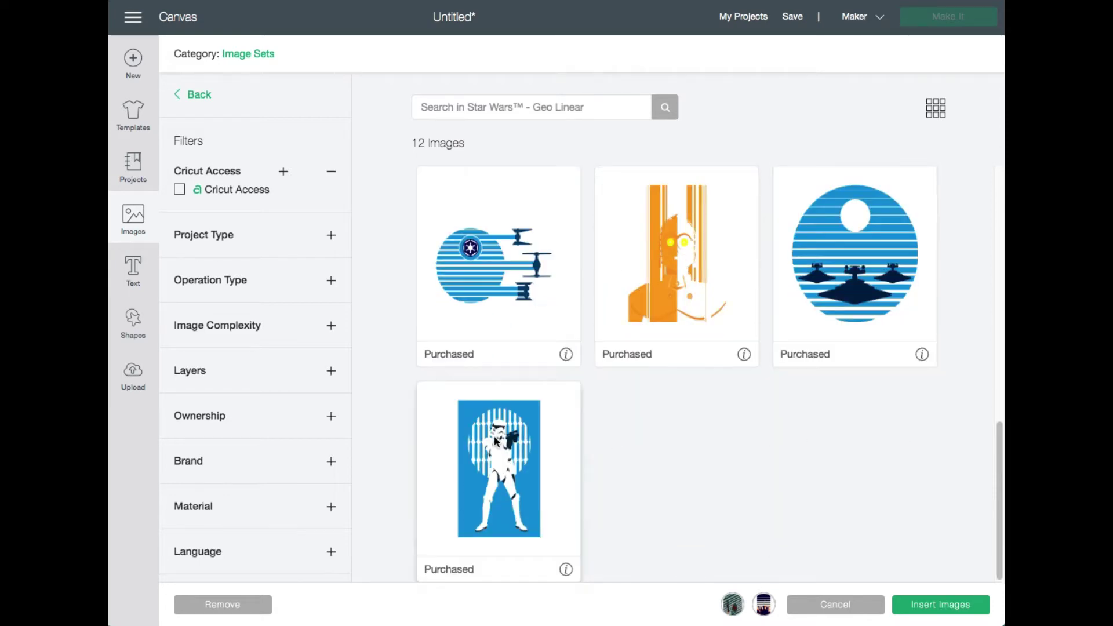
click(548, 489)
click(943, 605)
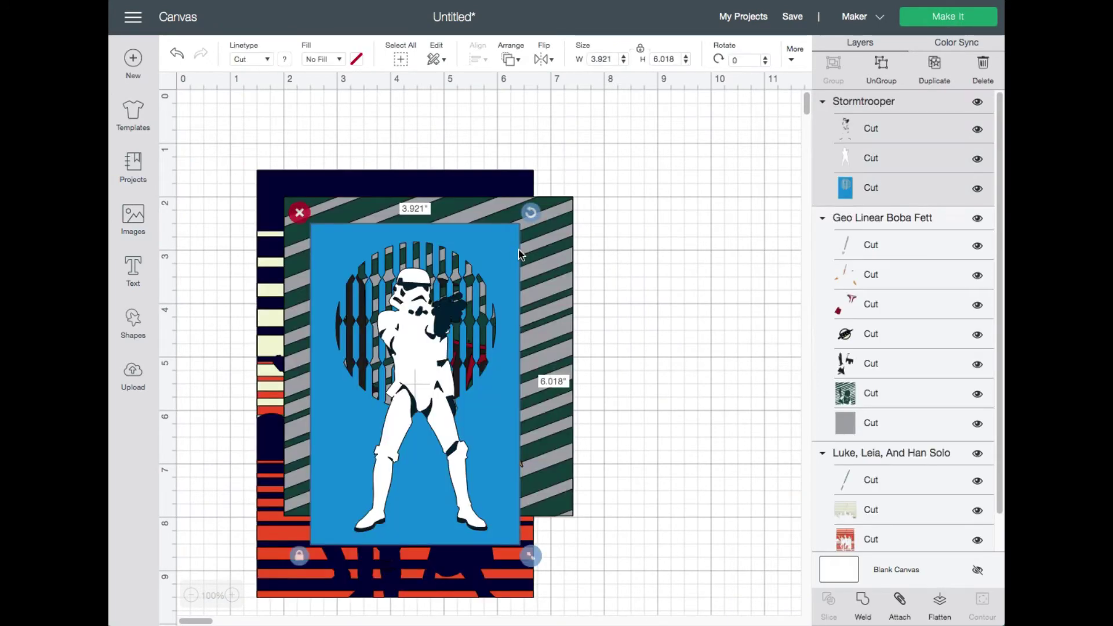
Step: Move the Stormtrooper image clear of Boba Fett and enlarge the Boba Fett image to about 5.5 by 6.1 inches
drag(492, 369, 765, 274)
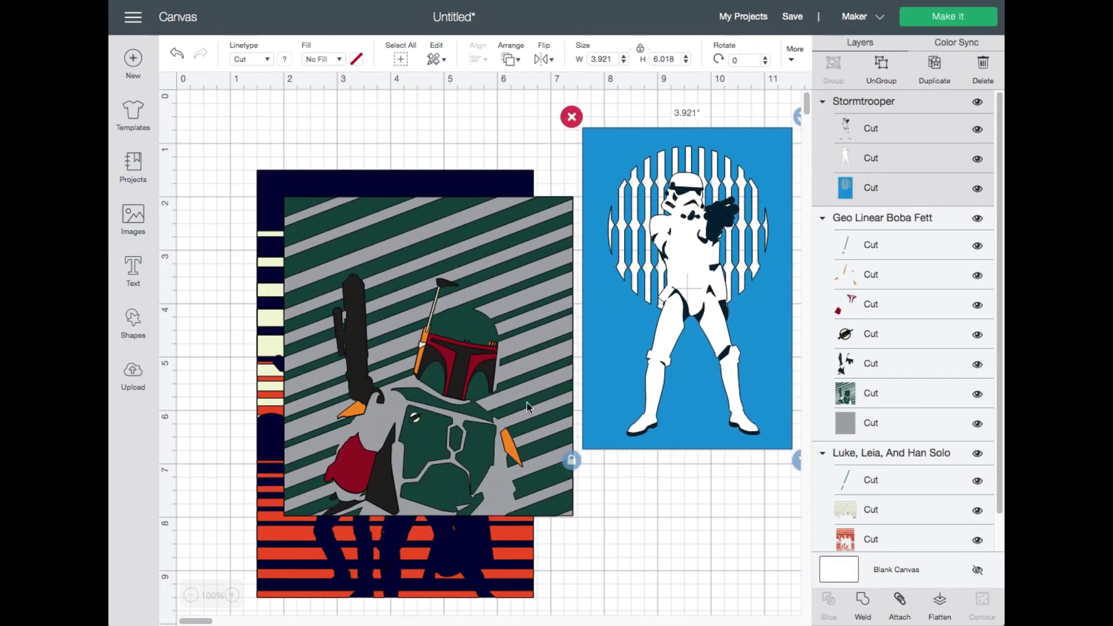
drag(568, 404, 568, 367)
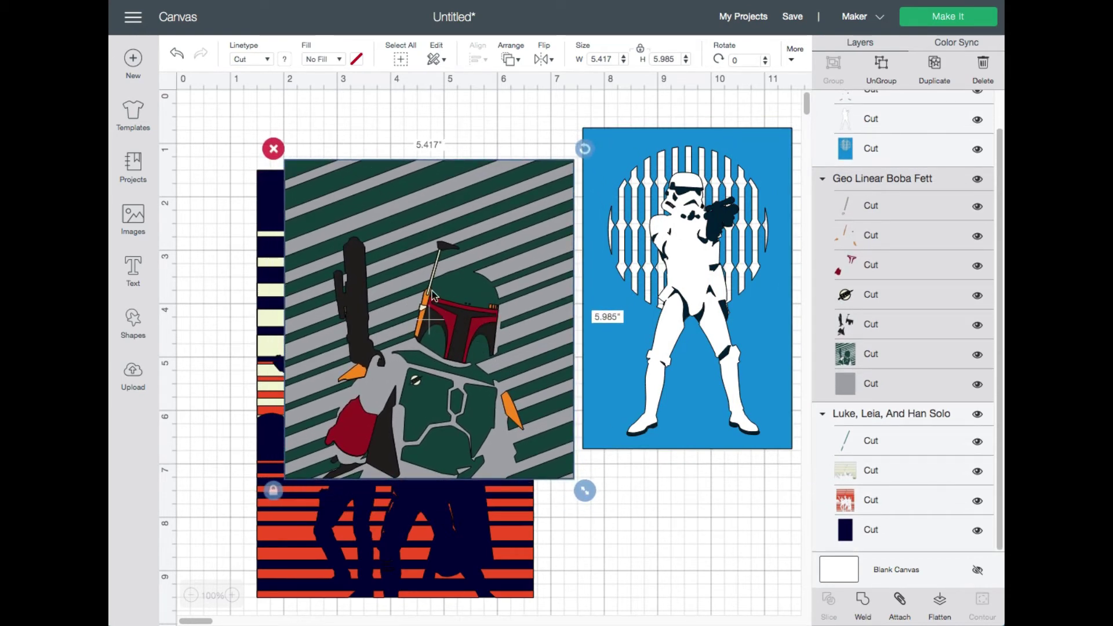
drag(584, 490, 638, 500)
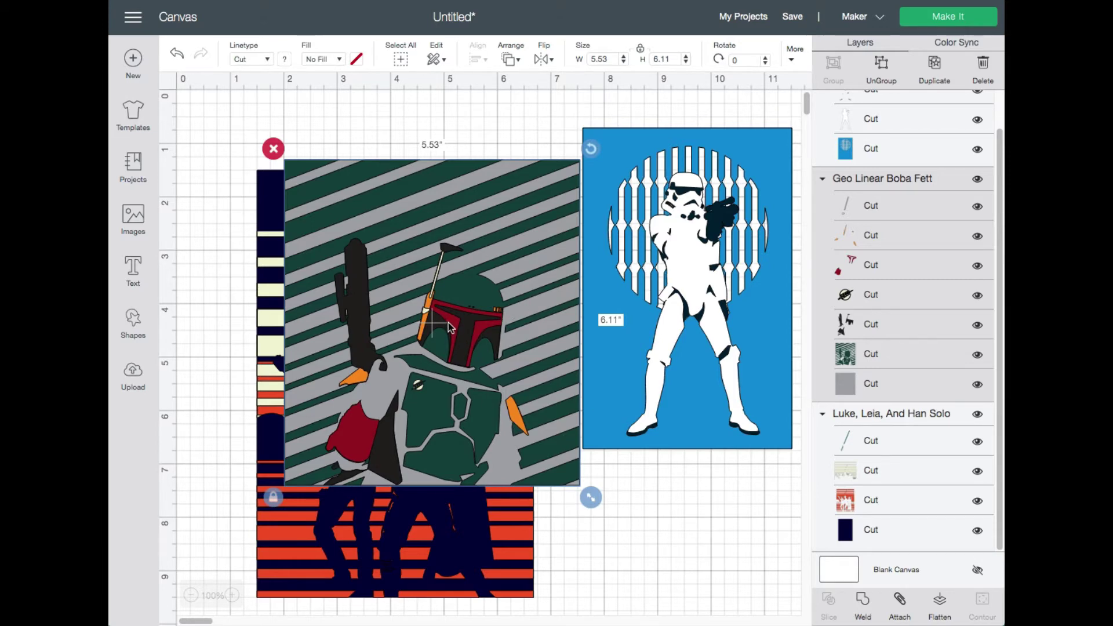
Step: Delete the Boba Fett image and enlarge the Stormtrooper image to about 5.3 by 8.1 inches beside the remaining design
click(273, 149)
drag(639, 286, 550, 282)
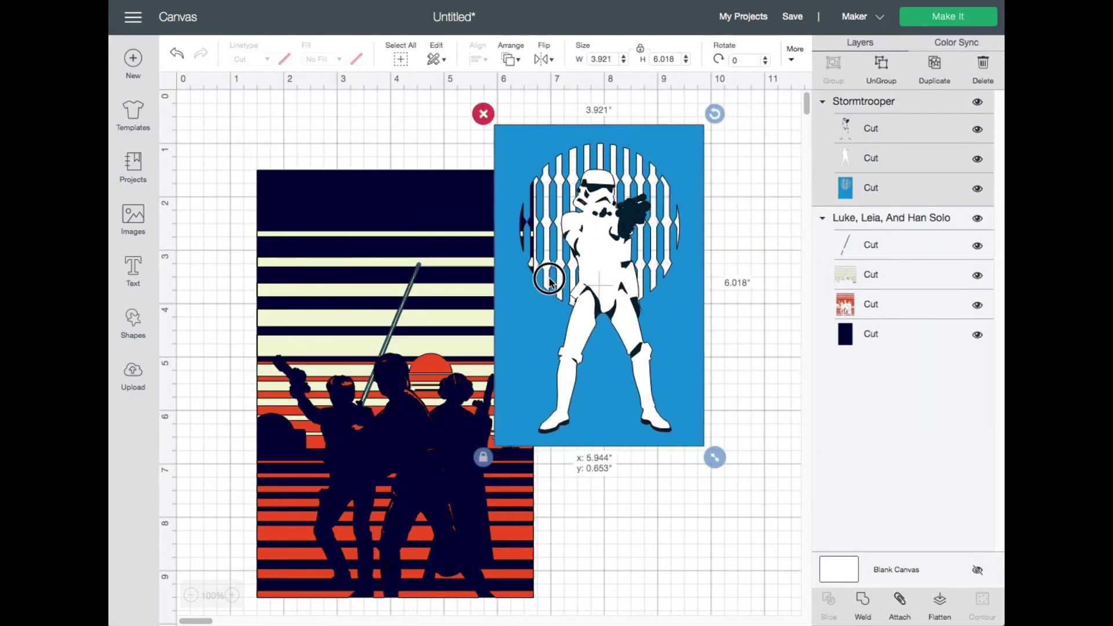
drag(714, 457, 785, 566)
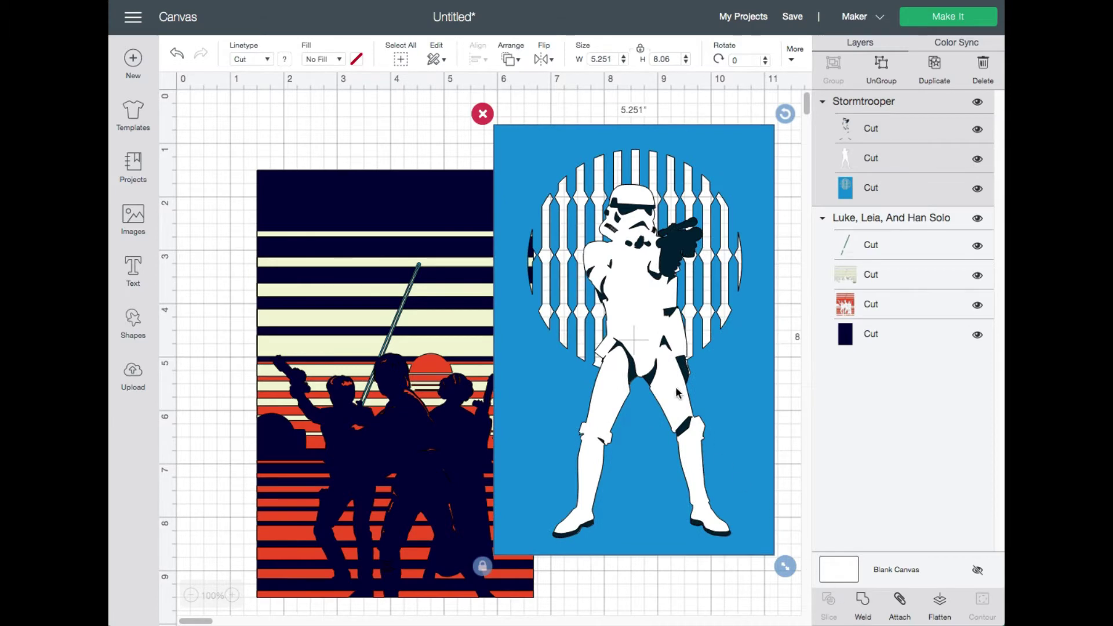
mouse_move(662, 415)
mouse_down()
mouse_move(682, 404)
mouse_move(666, 412)
mouse_up()
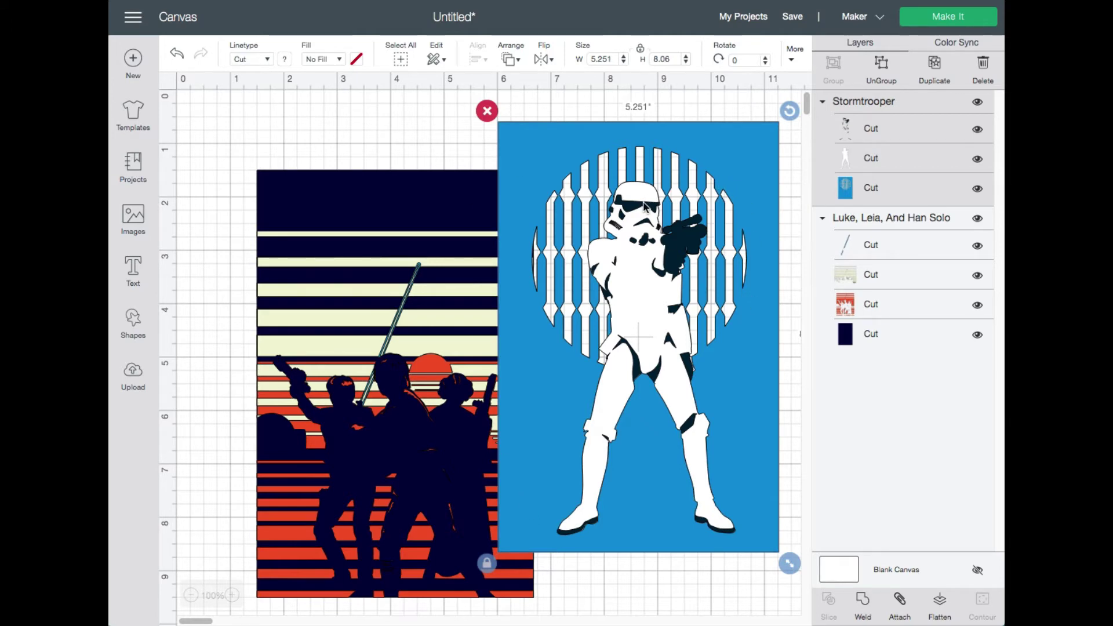
Step: Delete the Stormtrooper image, then reposition and enlarge the Luke, Leia, And Han Solo image to about 6.0 by 9.3 inches
click(487, 110)
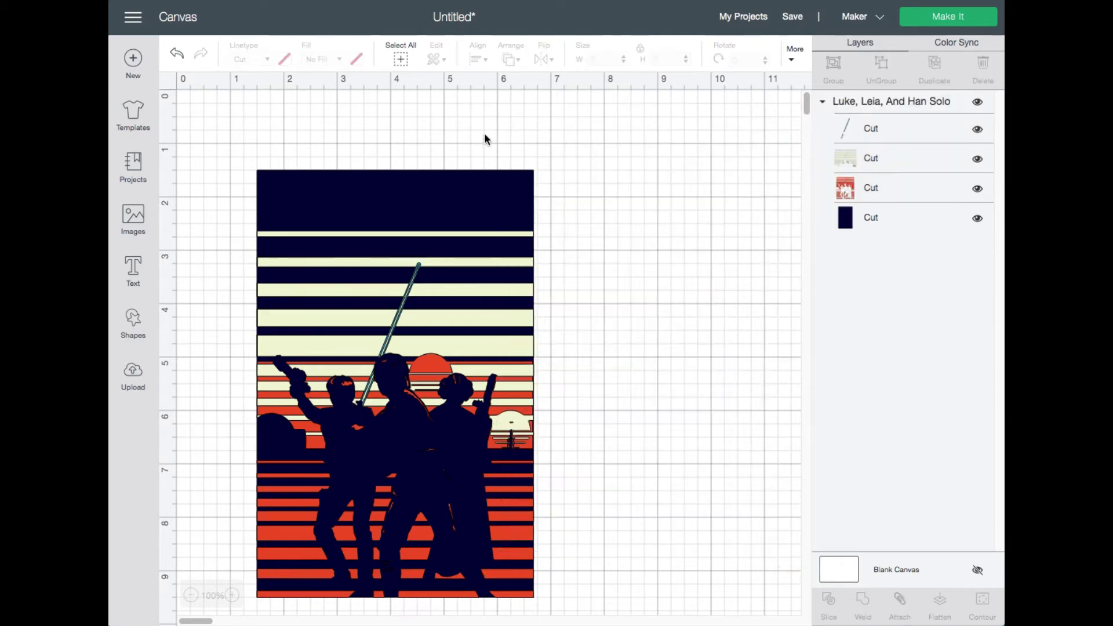
drag(516, 340, 617, 281)
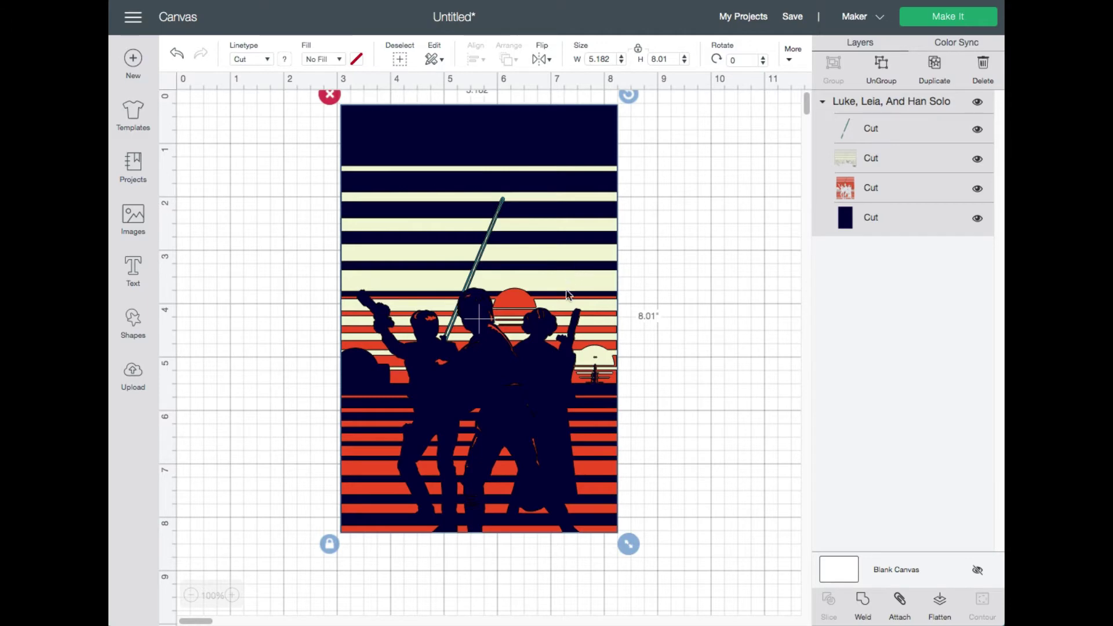
drag(628, 544, 746, 551)
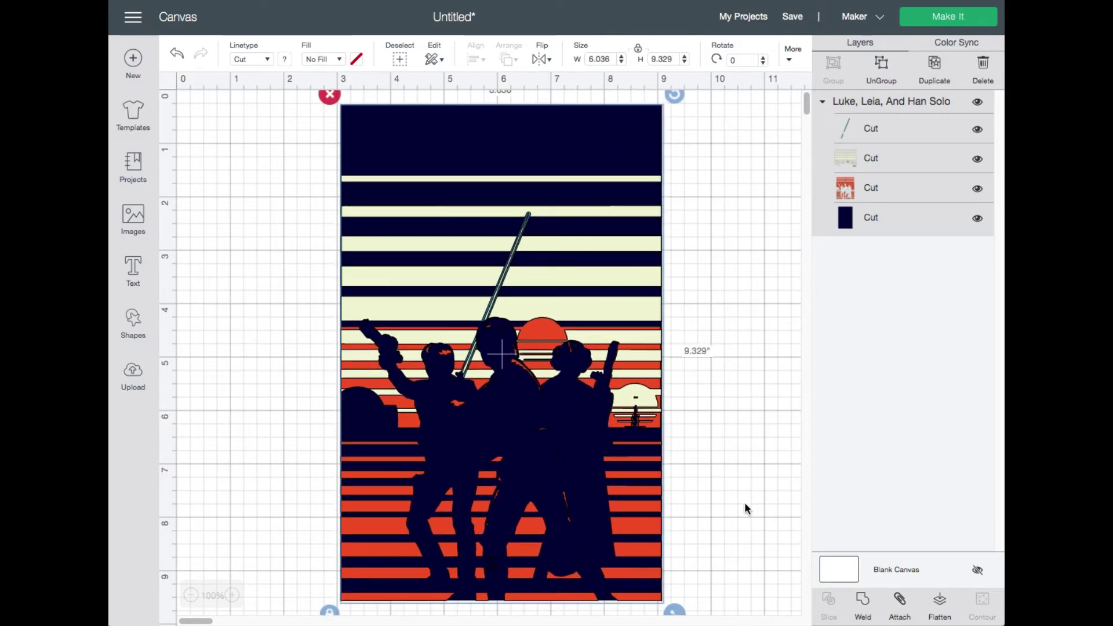
drag(655, 365, 728, 371)
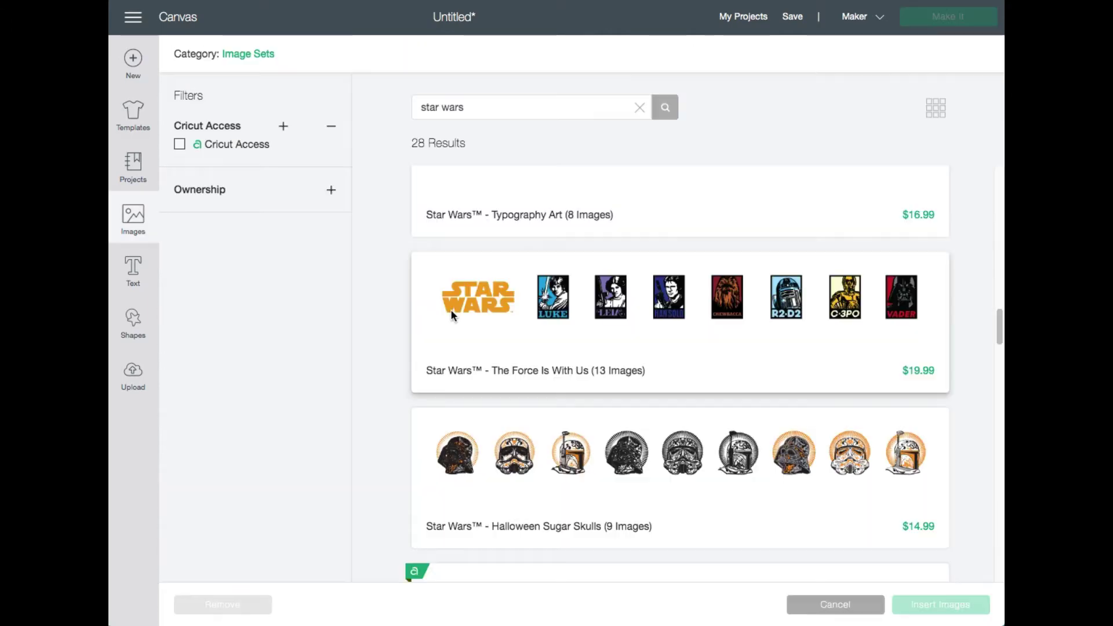
Step: Open the image set Star Wars - The Mandalorian Printables and look through its Print then Cut cards
scroll(452, 311, down, 20)
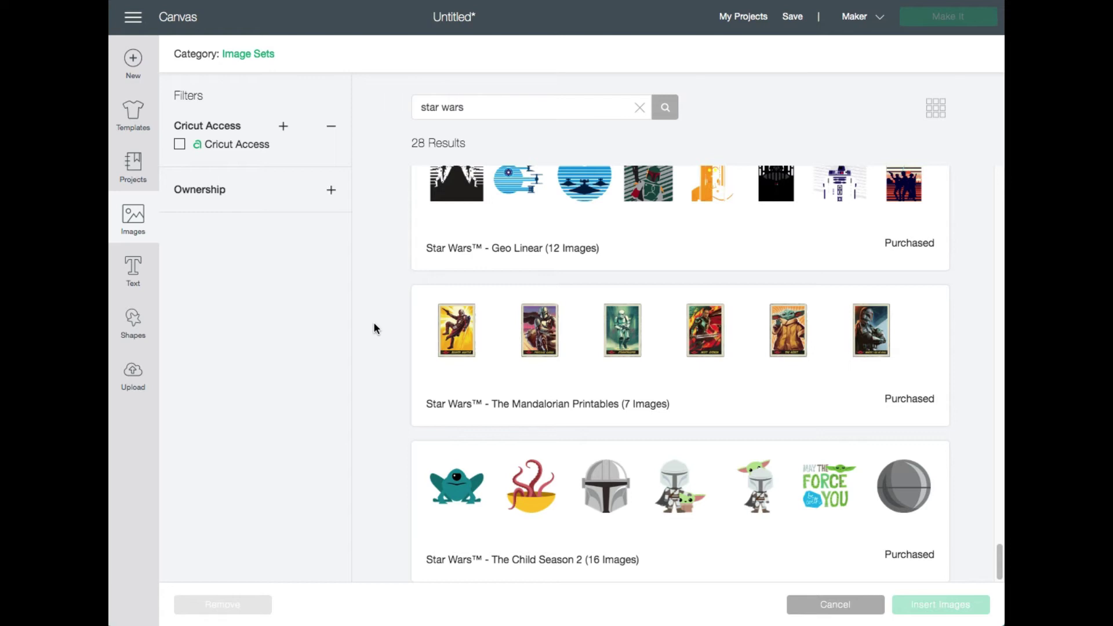
click(629, 401)
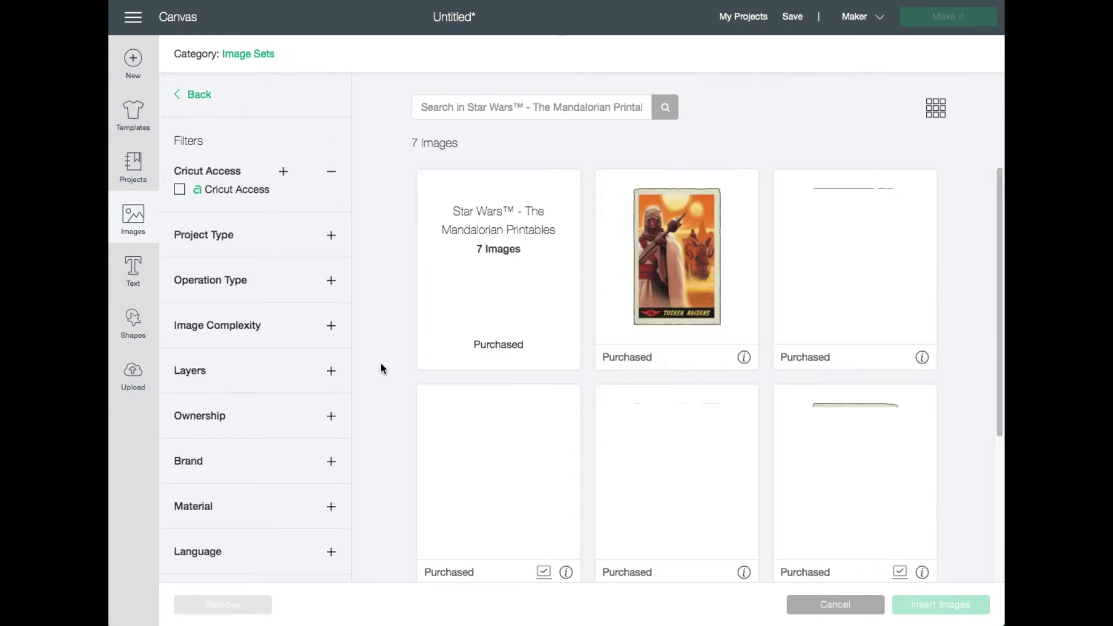
scroll(391, 360, down, 5)
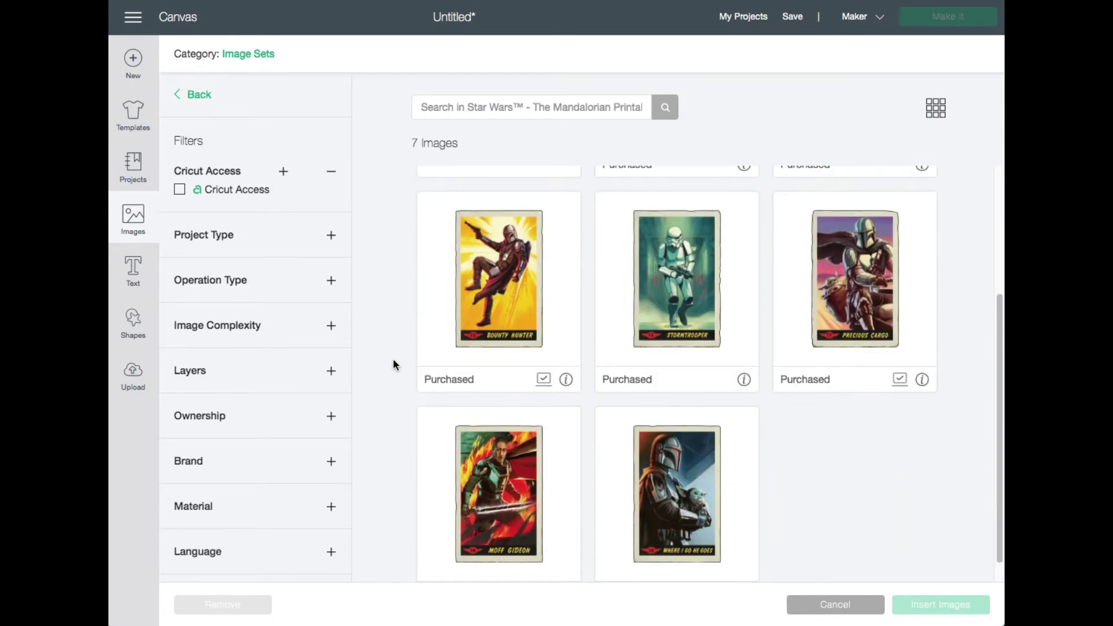
scroll(394, 364, up, 5)
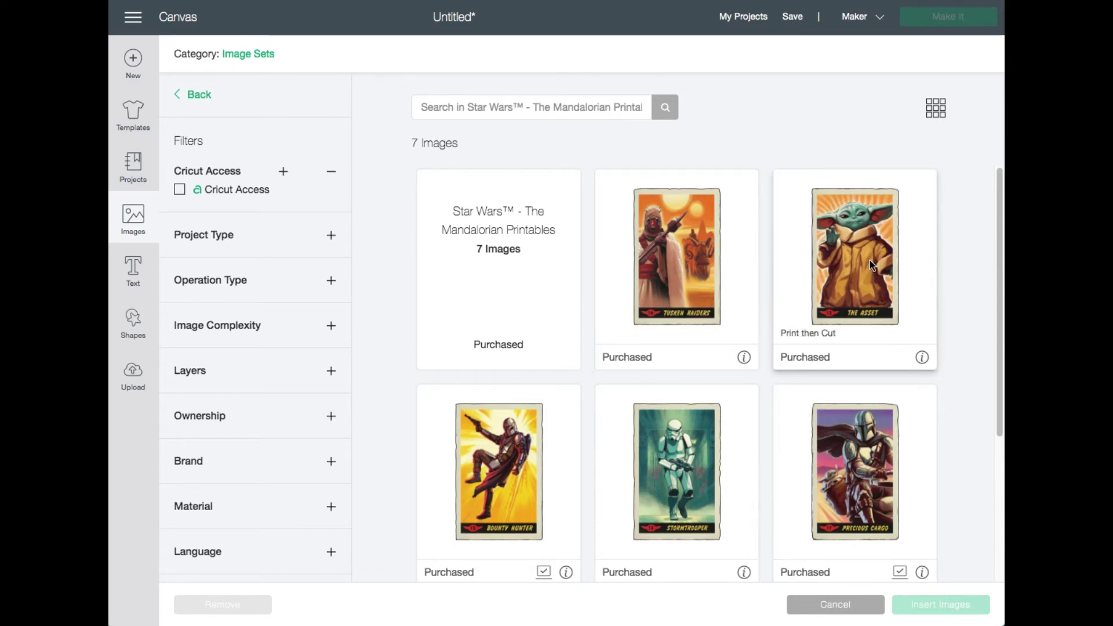
scroll(871, 283, down, 3)
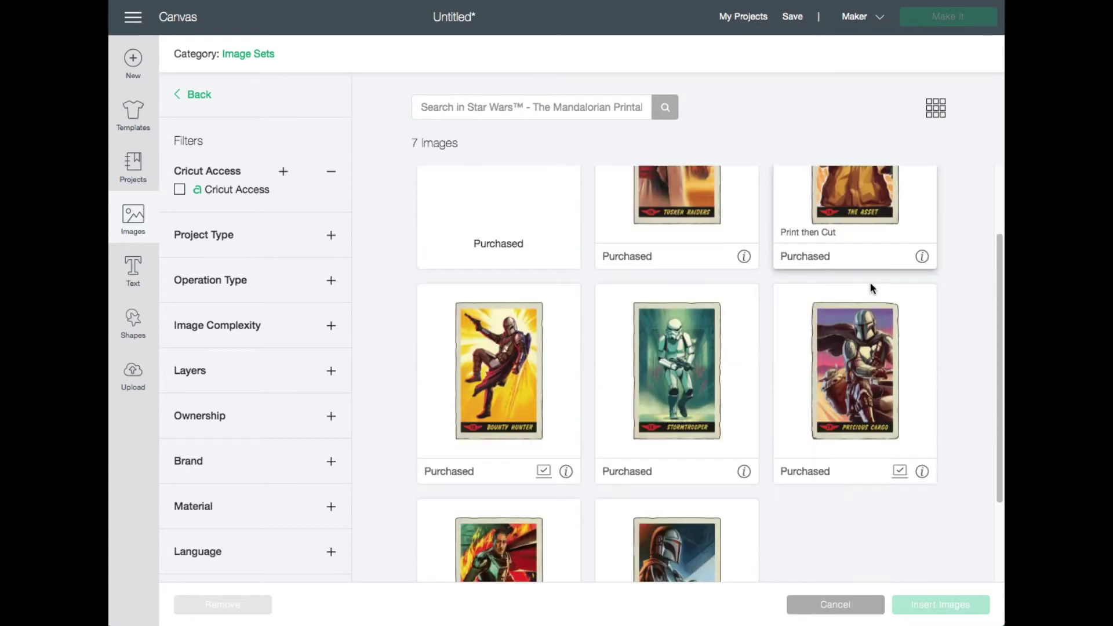
scroll(864, 290, up, 3)
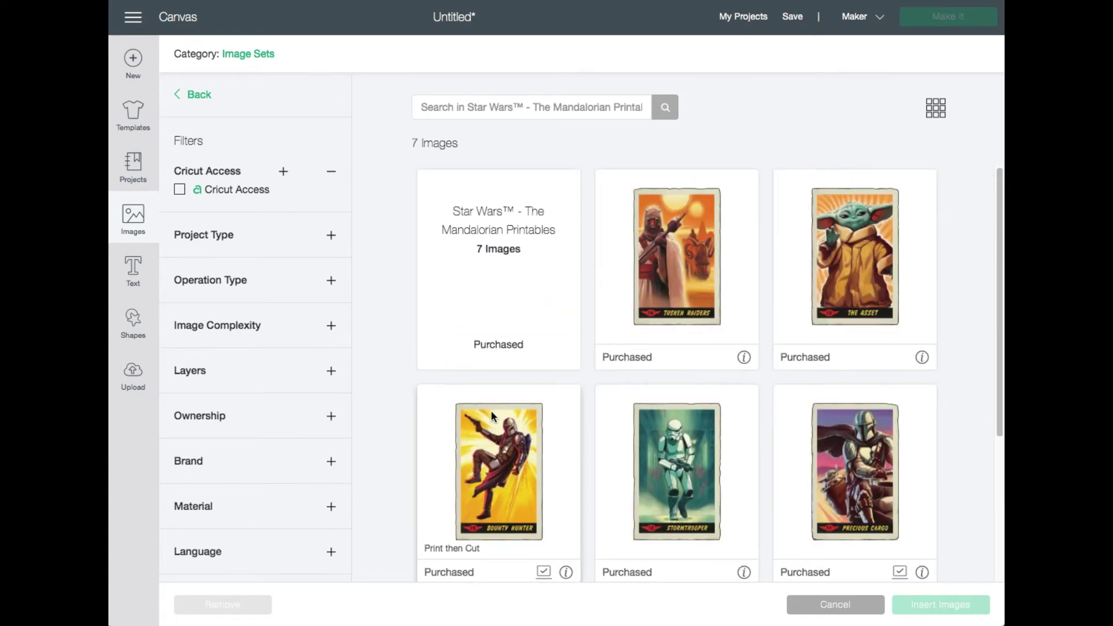
scroll(504, 391, down, 3)
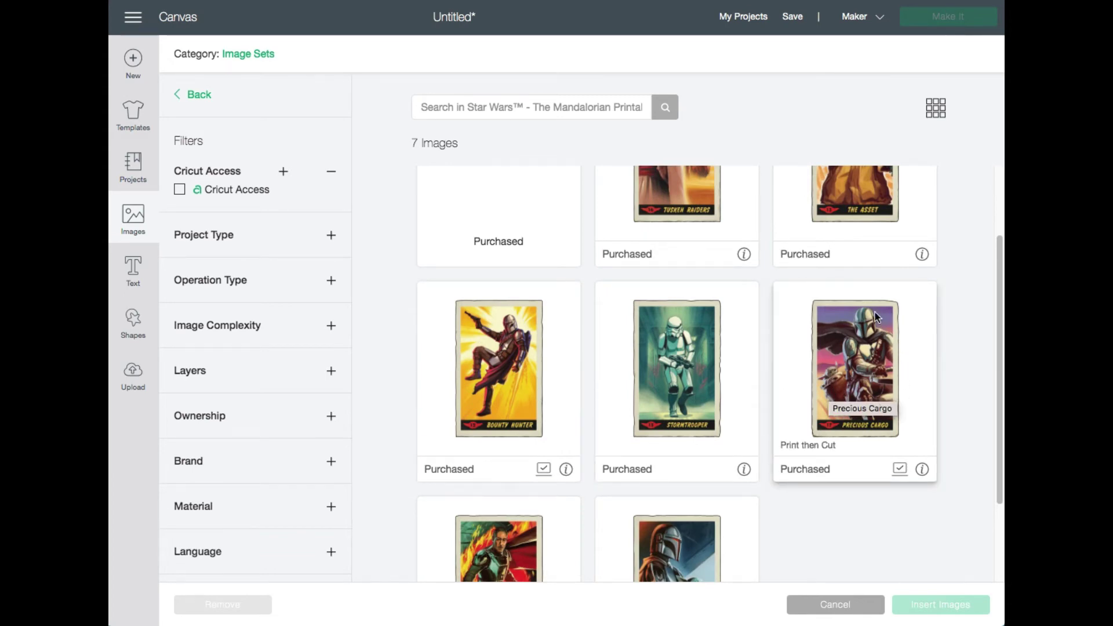
scroll(801, 452, down, 2)
scroll(800, 448, down, 1)
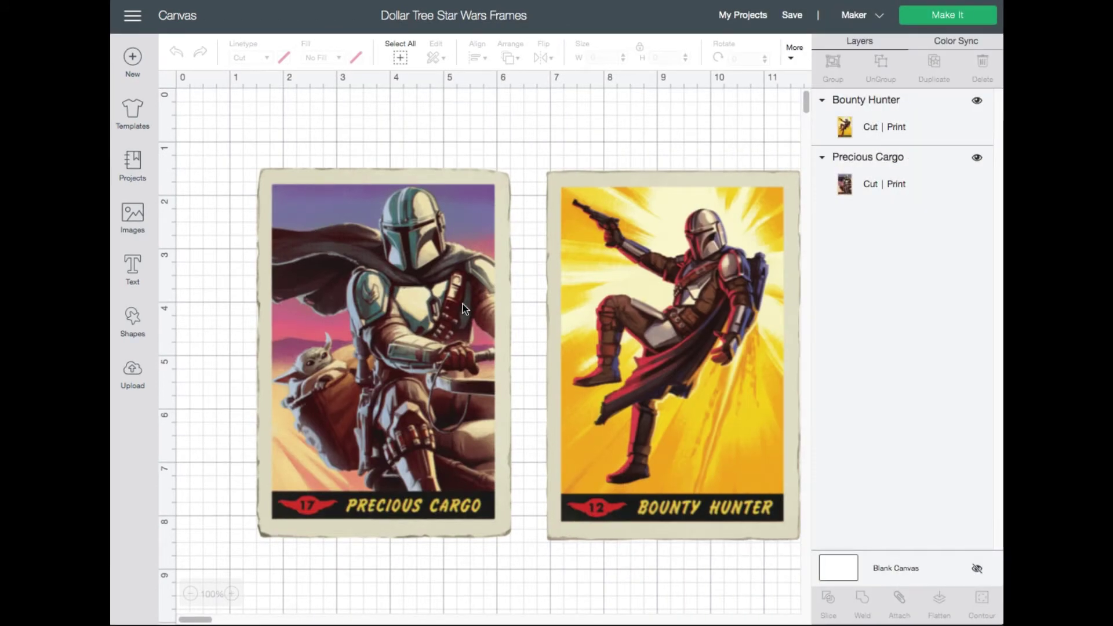
Step: Check the Precious Cargo card's size, then send the Dollar Tree Star Wars Frames project through mat preparation to the print stage
click(328, 314)
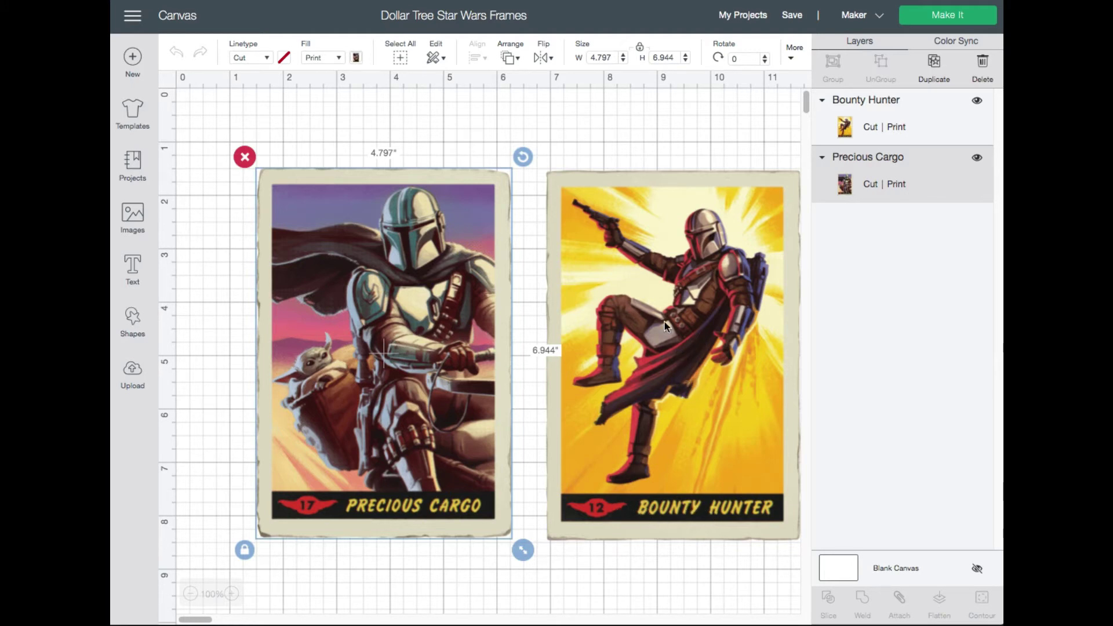
click(916, 22)
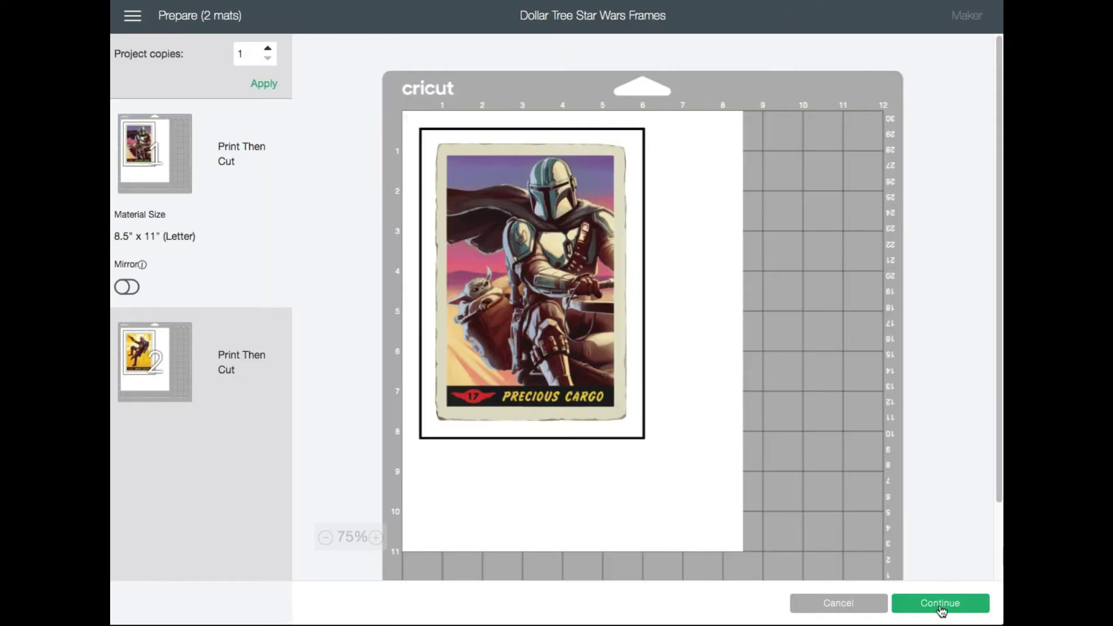
click(940, 603)
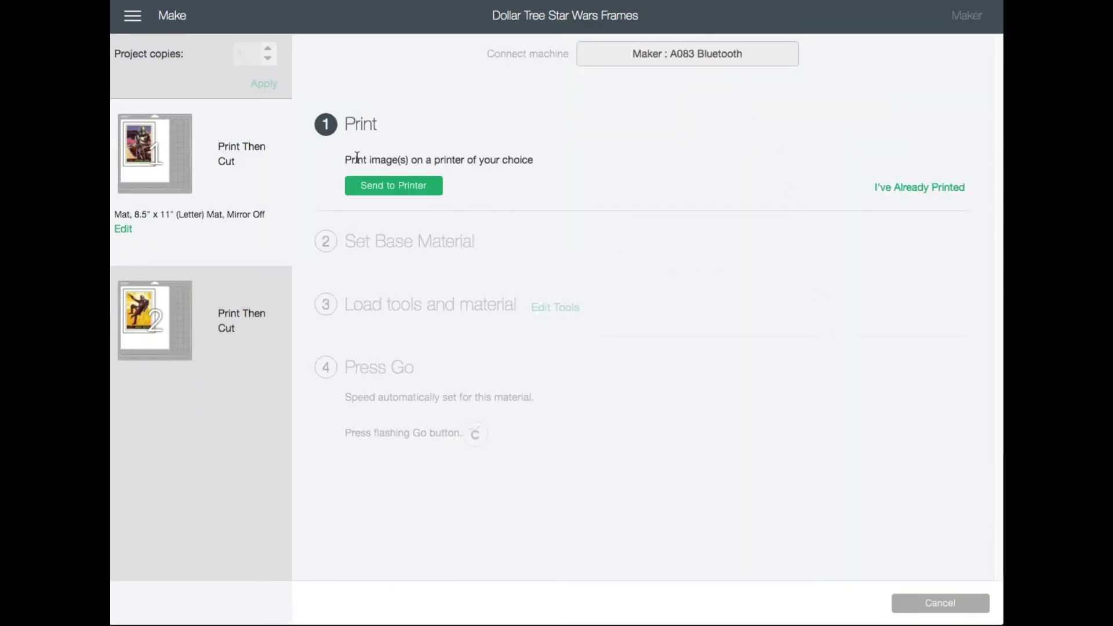